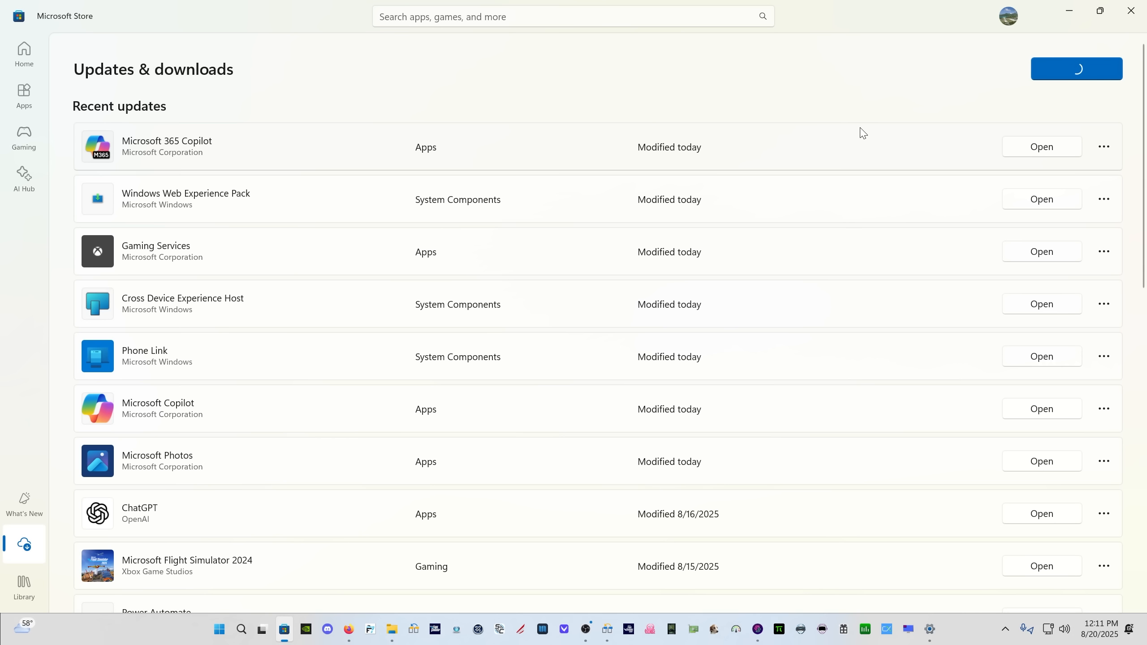
Switch to File Explorer and rename the Community folder in the MSFS 2024 Packages folder as _Community
key(alt+Tab)
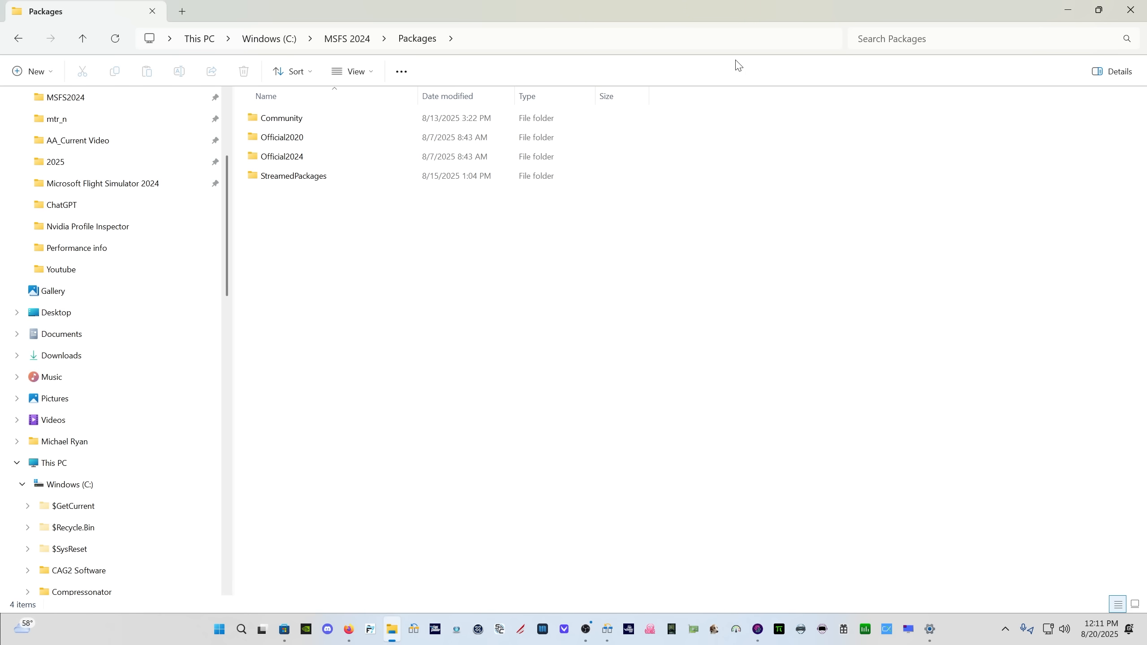
click(283, 123)
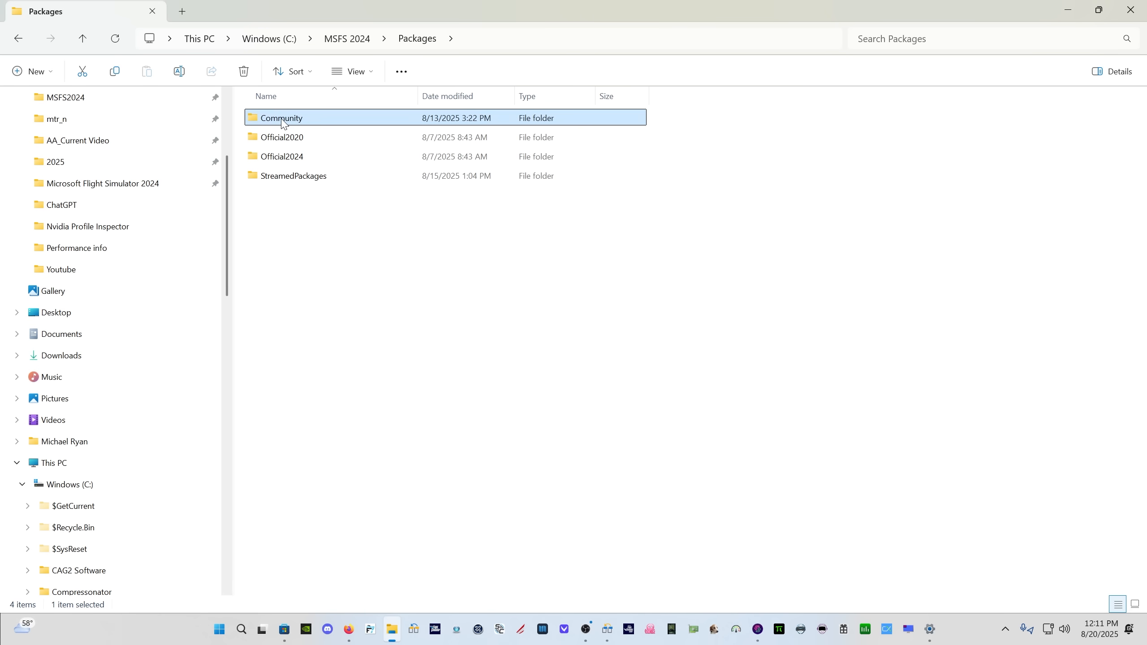
click(283, 118)
key(Home)
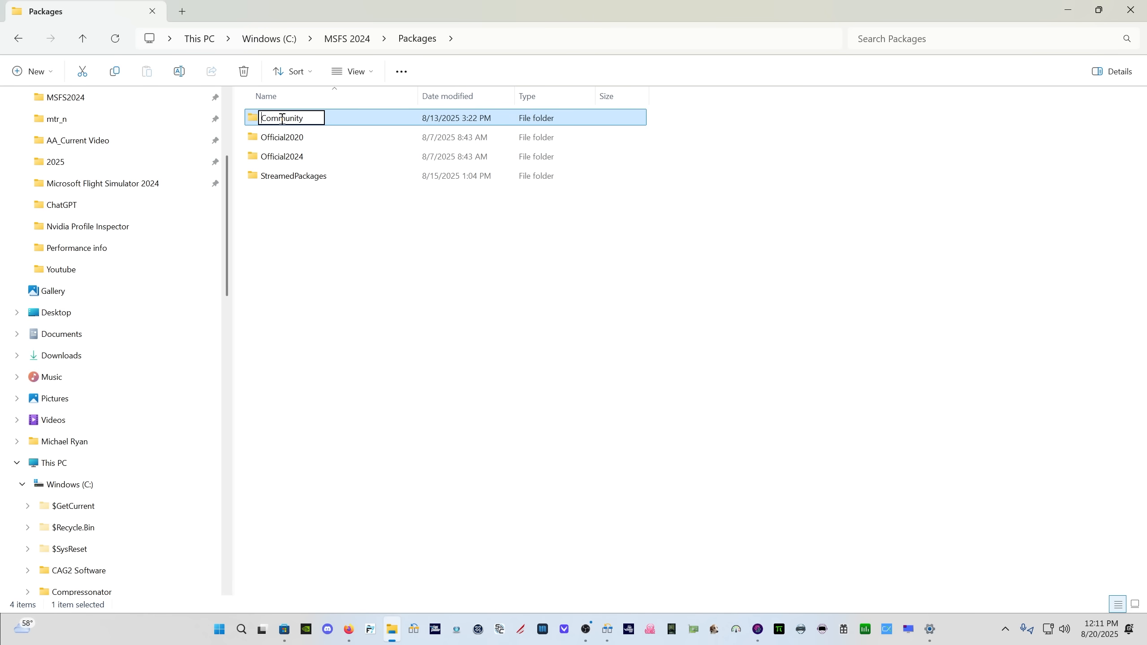
text(_)
key(Return)
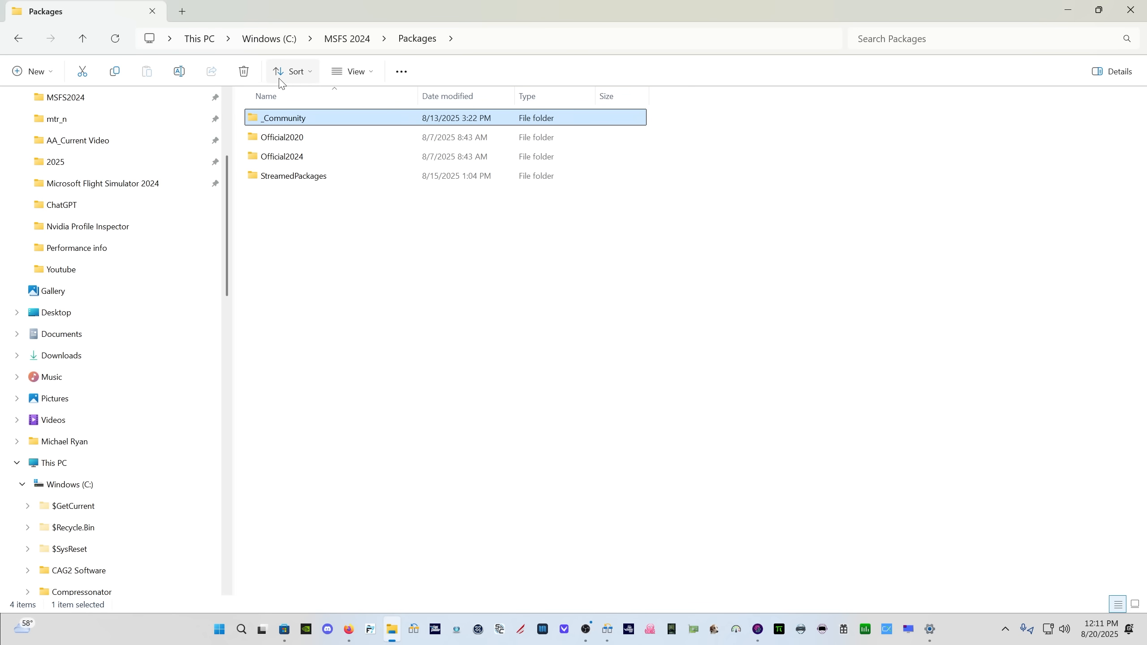
Create a new folder named Community in the Packages folder and open it
click(27, 72)
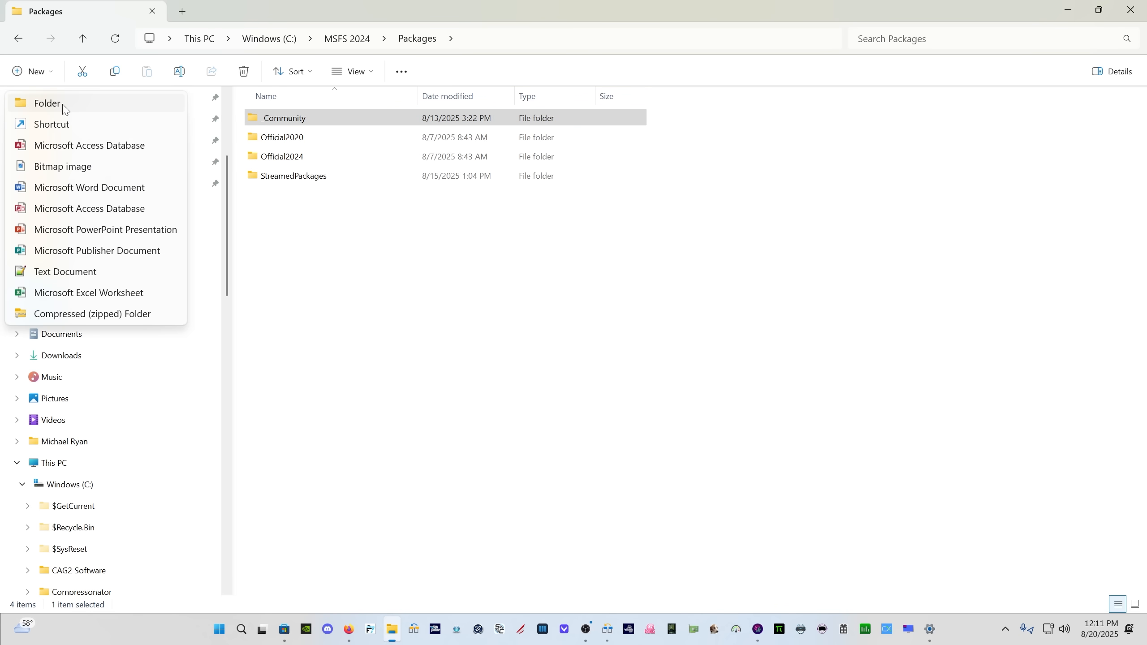
click(58, 103)
text(Community)
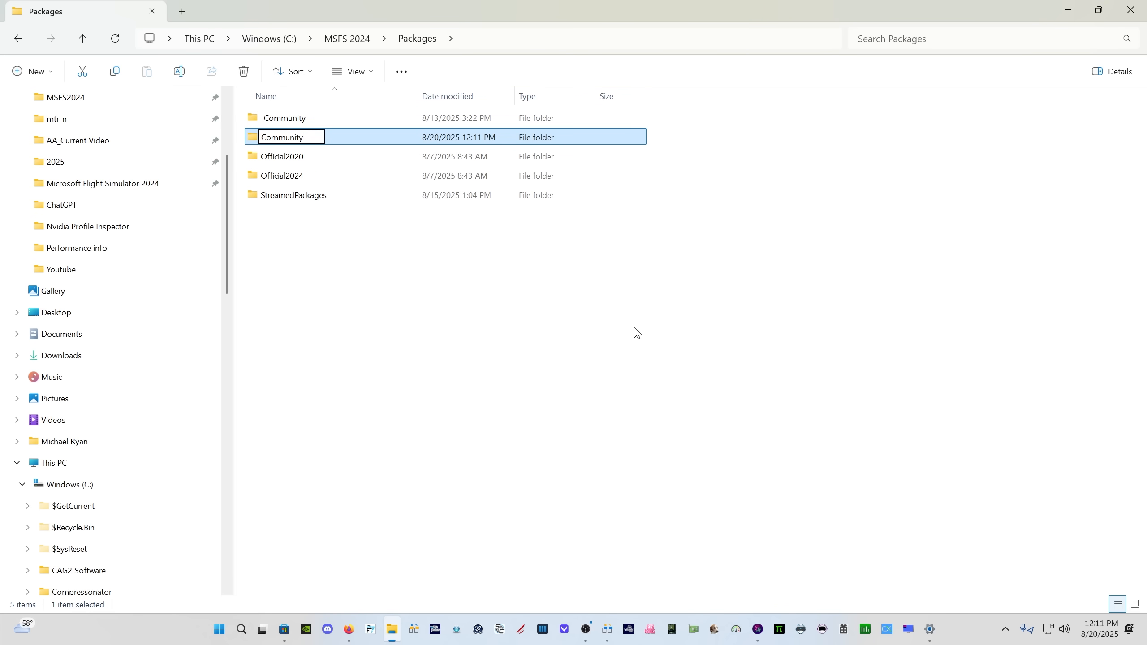
key(Return)
key(Return)
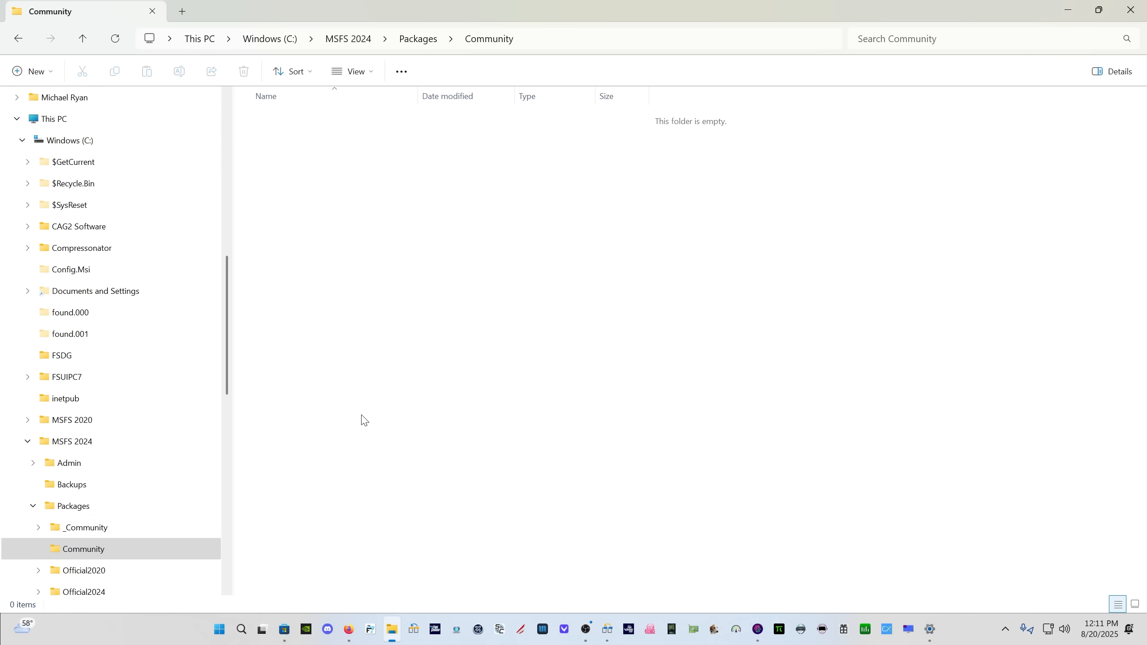
Check the contents of the _Community folder, then return to Packages and compare the two community folders
click(125, 529)
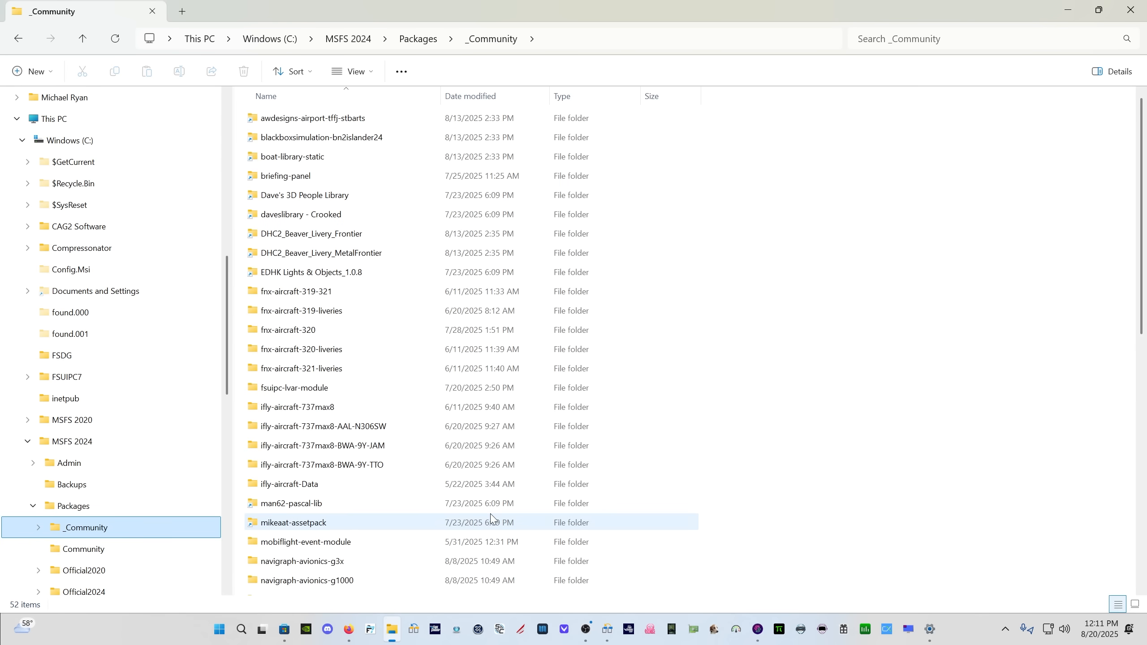
click(420, 40)
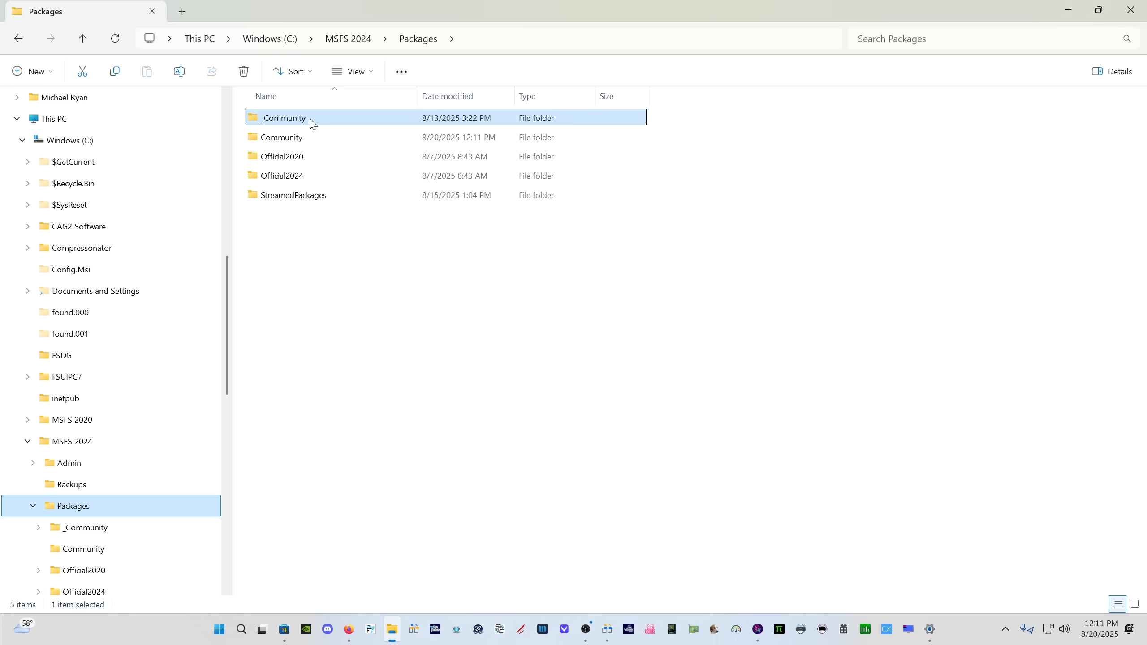
click(312, 144)
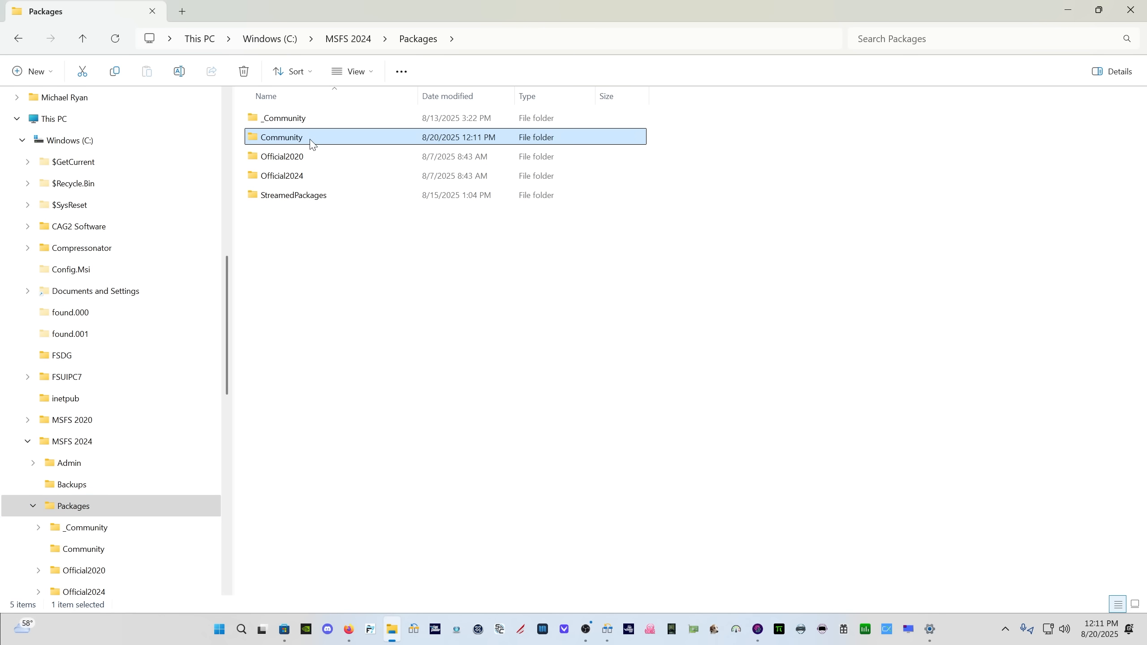
click(309, 119)
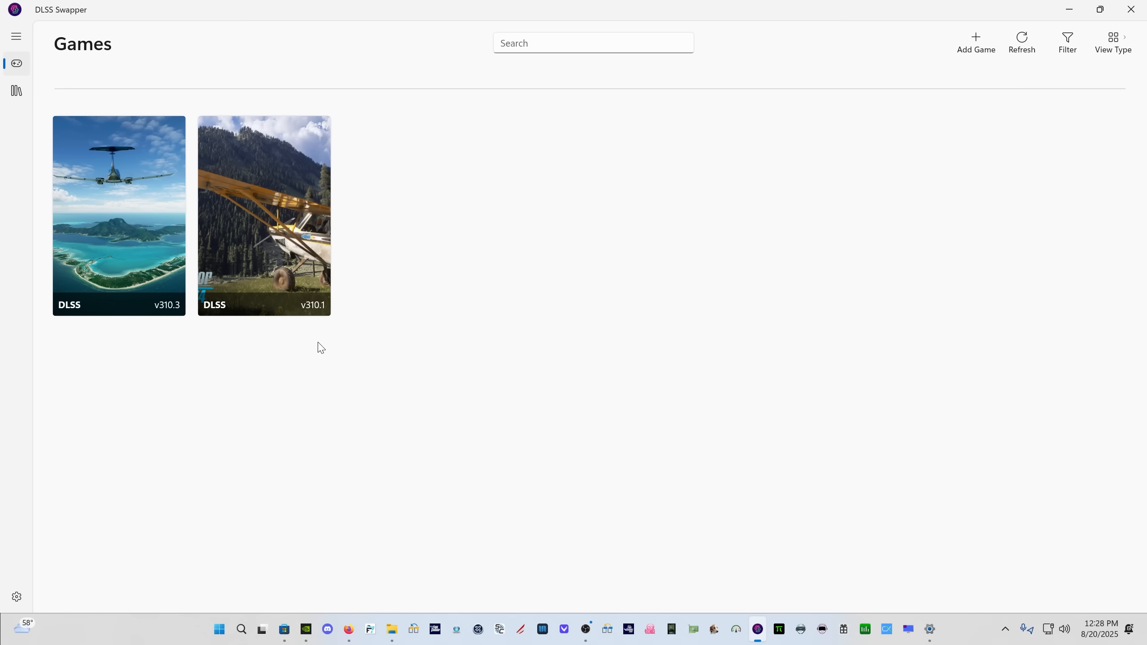
Open the Microsoft Flight Simulator 2024 details and swap its DLSS version to v310.3
click(277, 209)
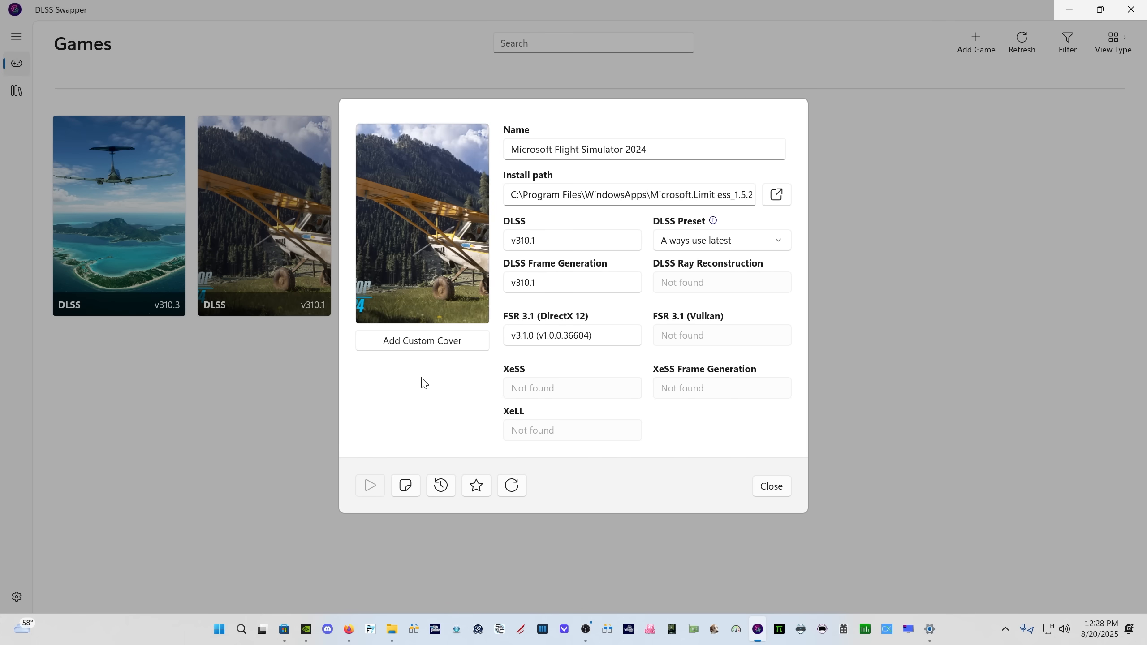
click(557, 247)
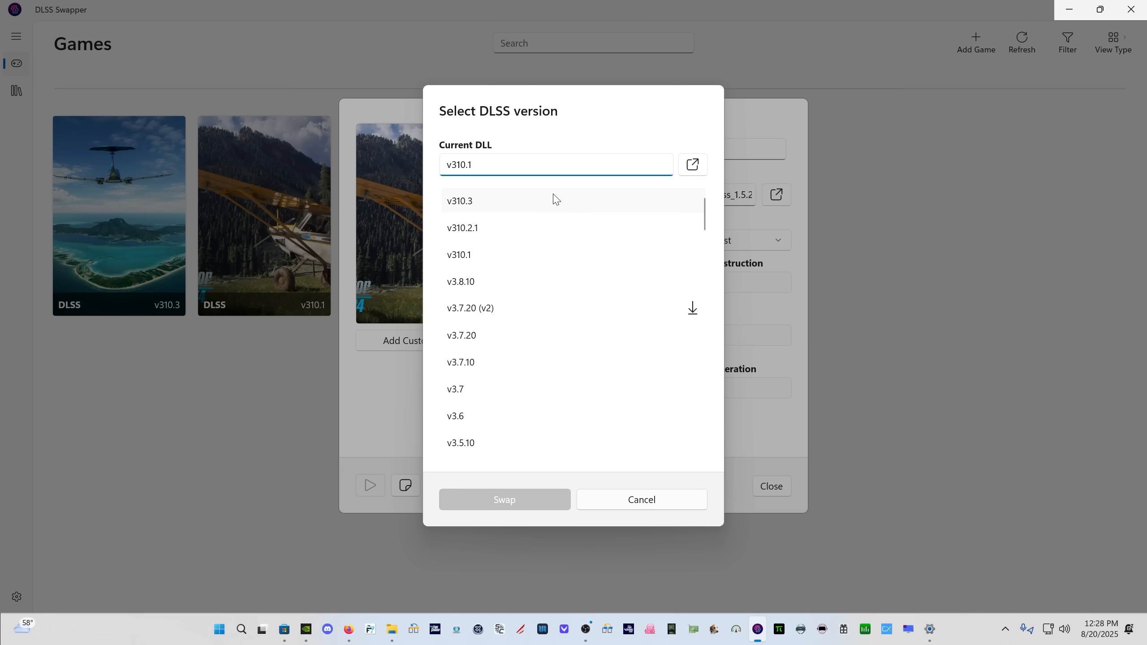
click(556, 199)
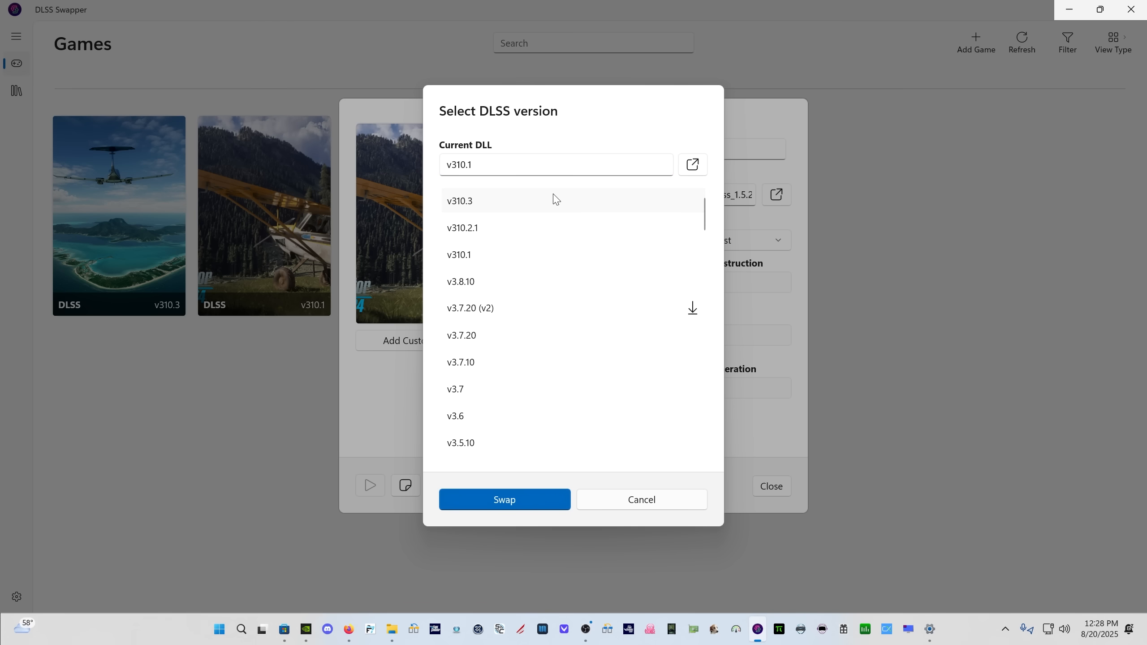
click(477, 500)
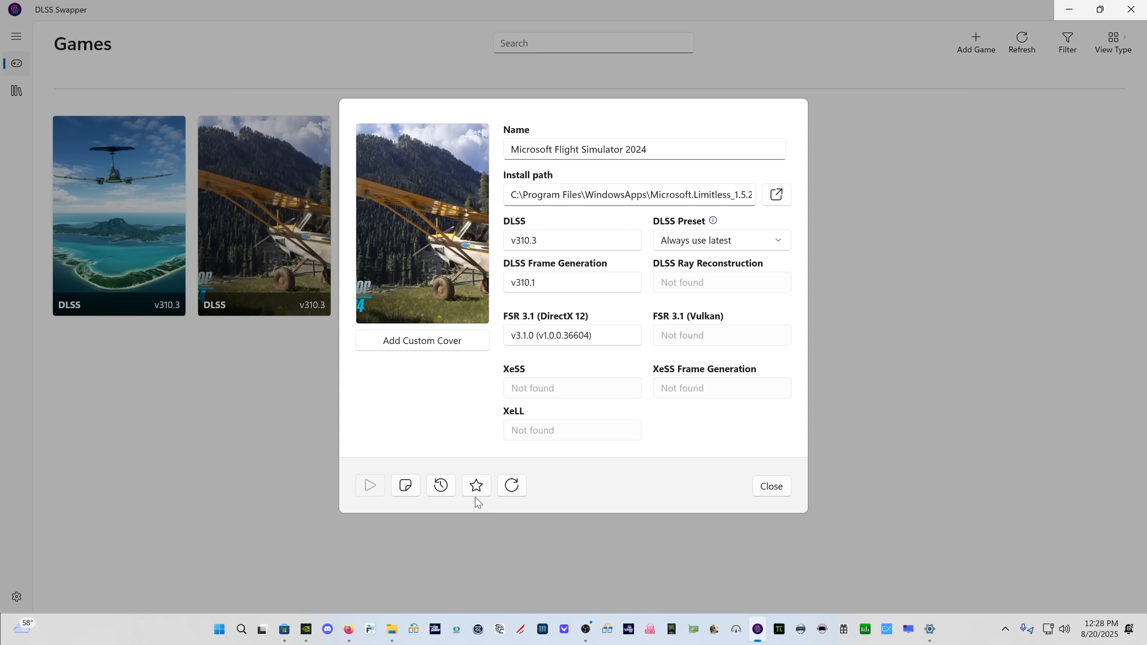
Swap the game's DLSS Frame Generation to v310.3 and its FSR 3.1 (DirectX 12) to v3.1.4 (v1.0.1.41314)
click(558, 283)
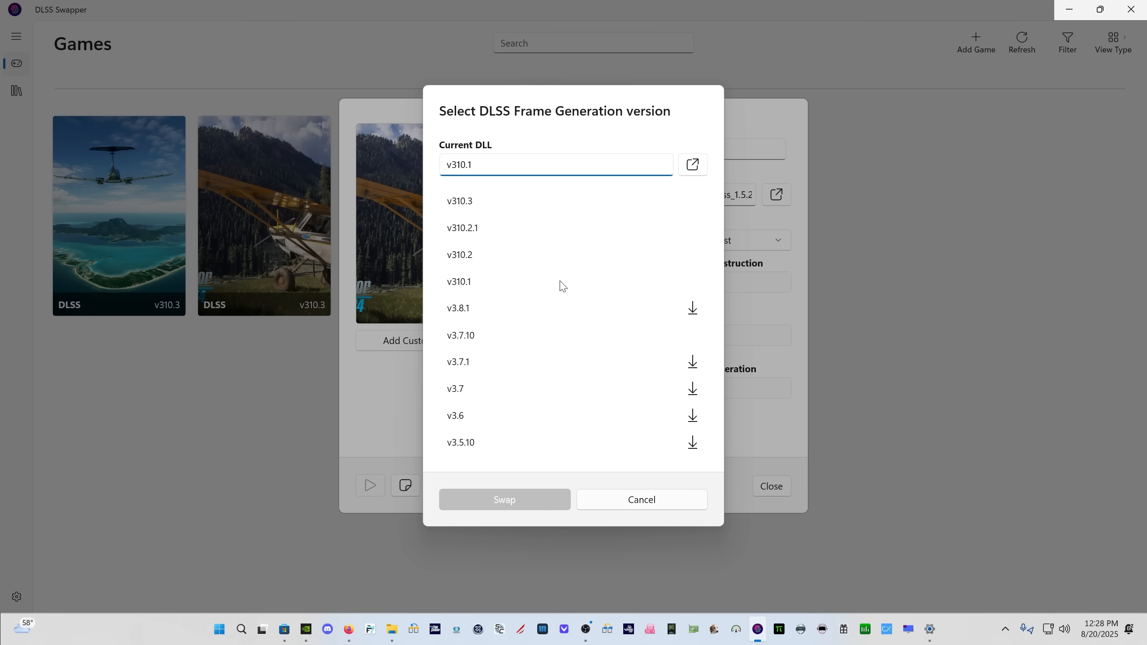
click(494, 200)
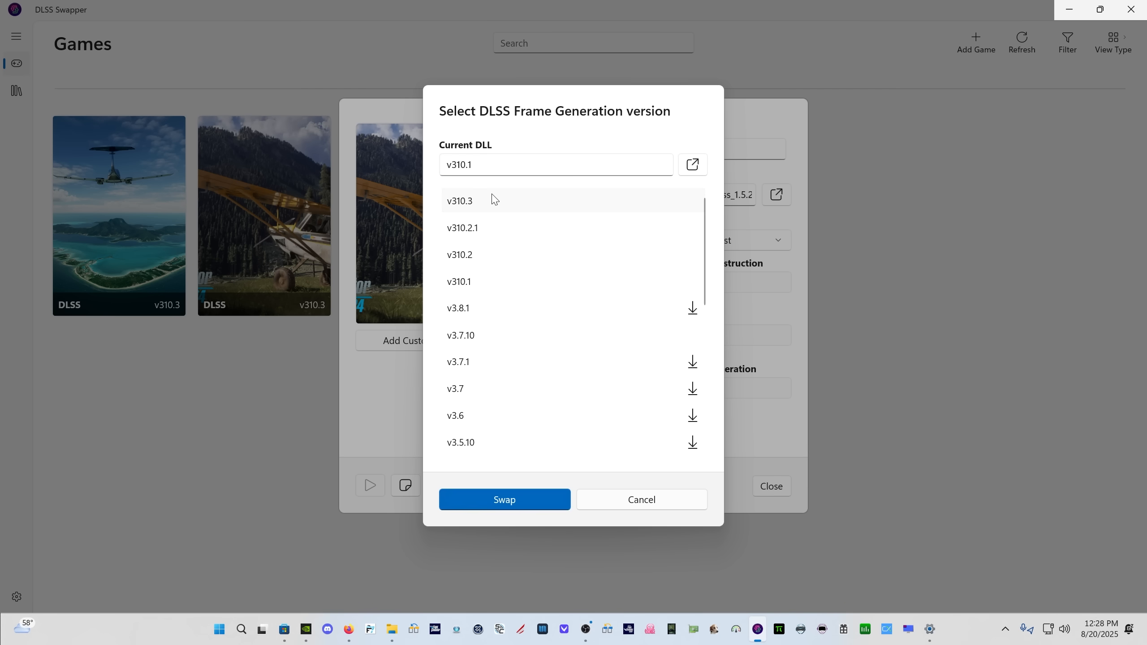
click(492, 507)
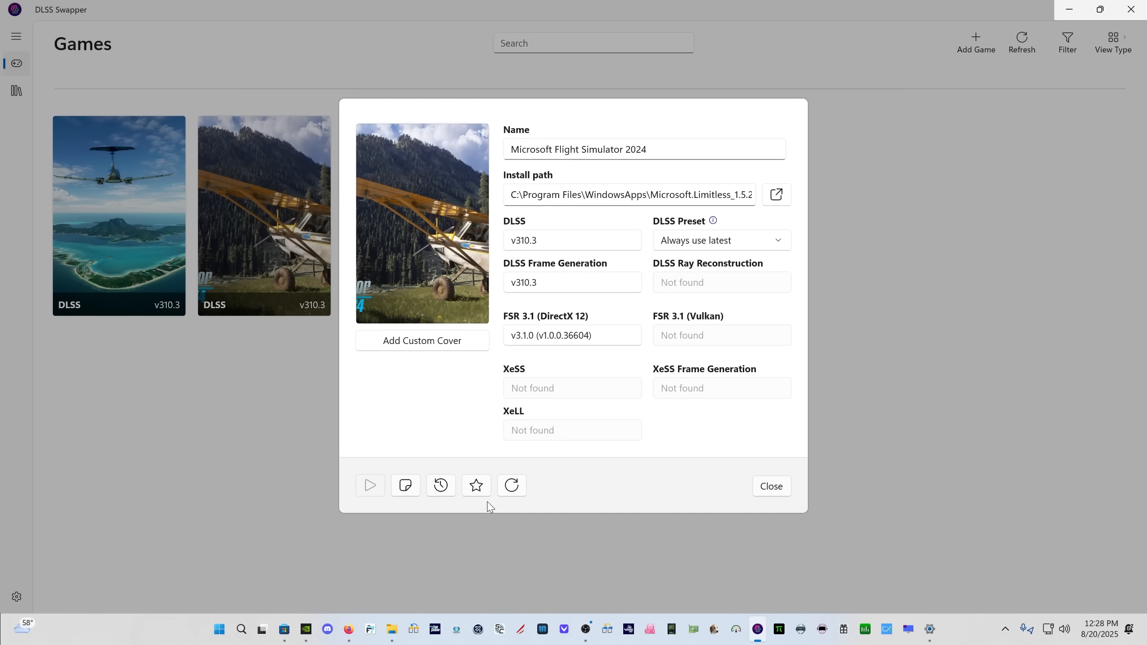
click(562, 343)
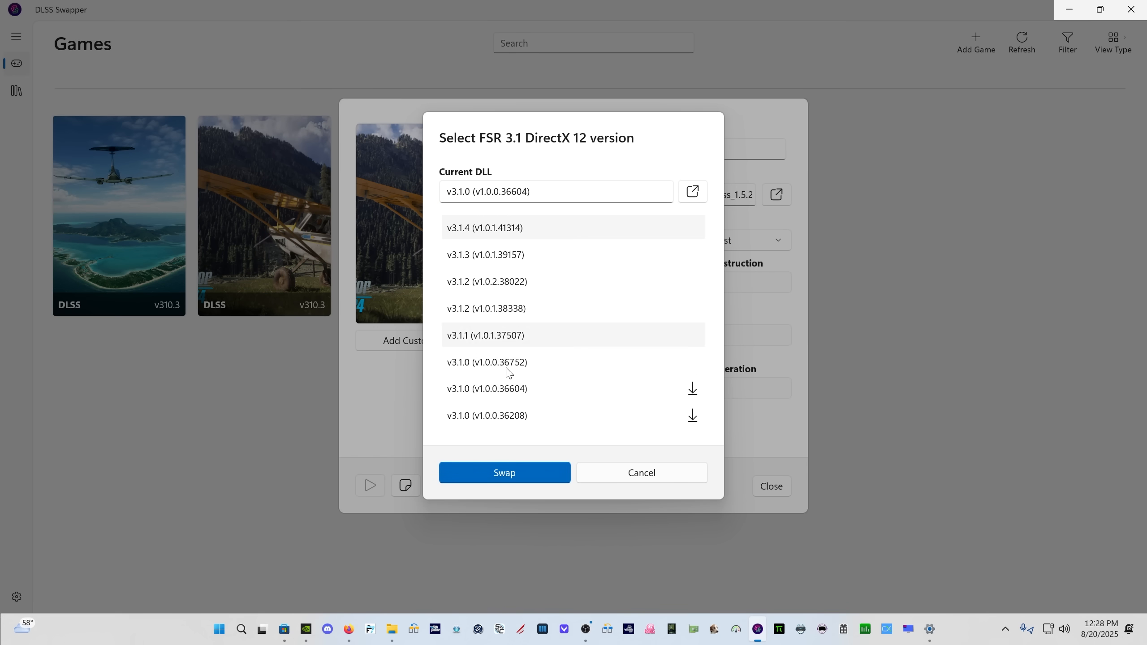
click(505, 473)
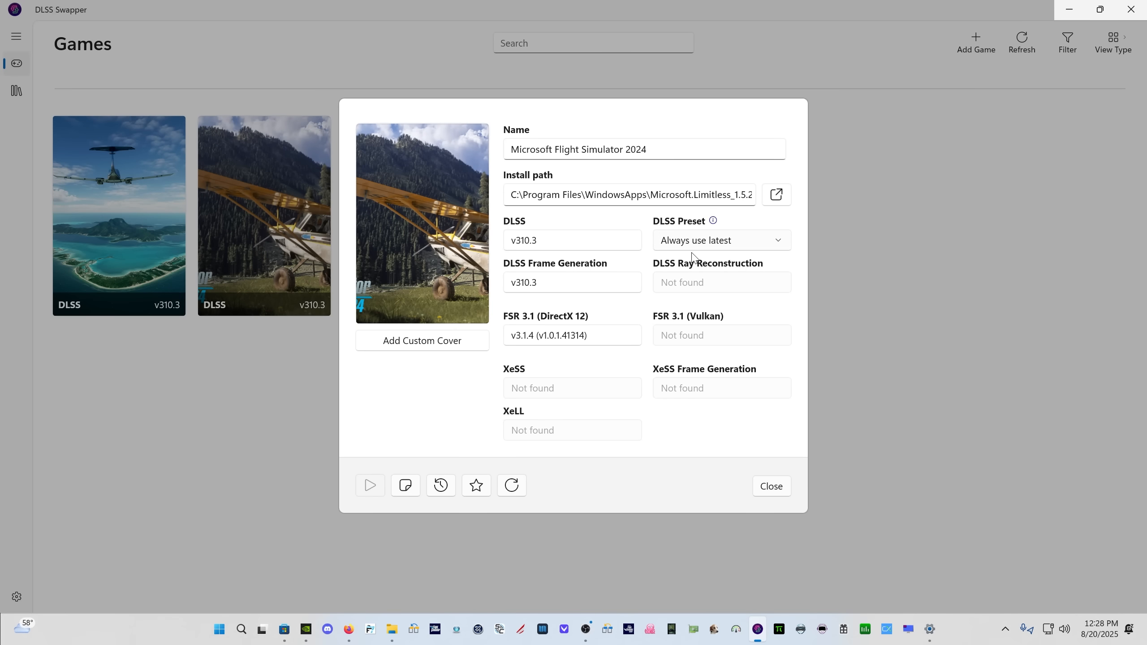
Set the game's DLSS preset to Preset K, check the DLSS version list without swapping, and close the game's details
click(697, 242)
click(697, 242)
click(537, 240)
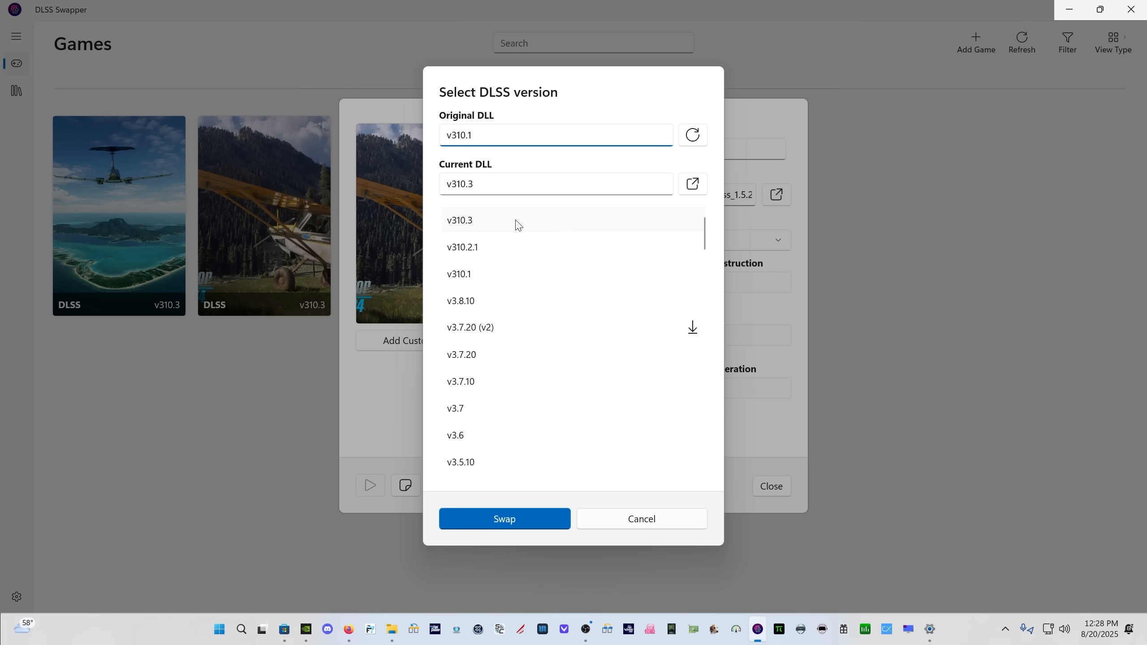
click(646, 520)
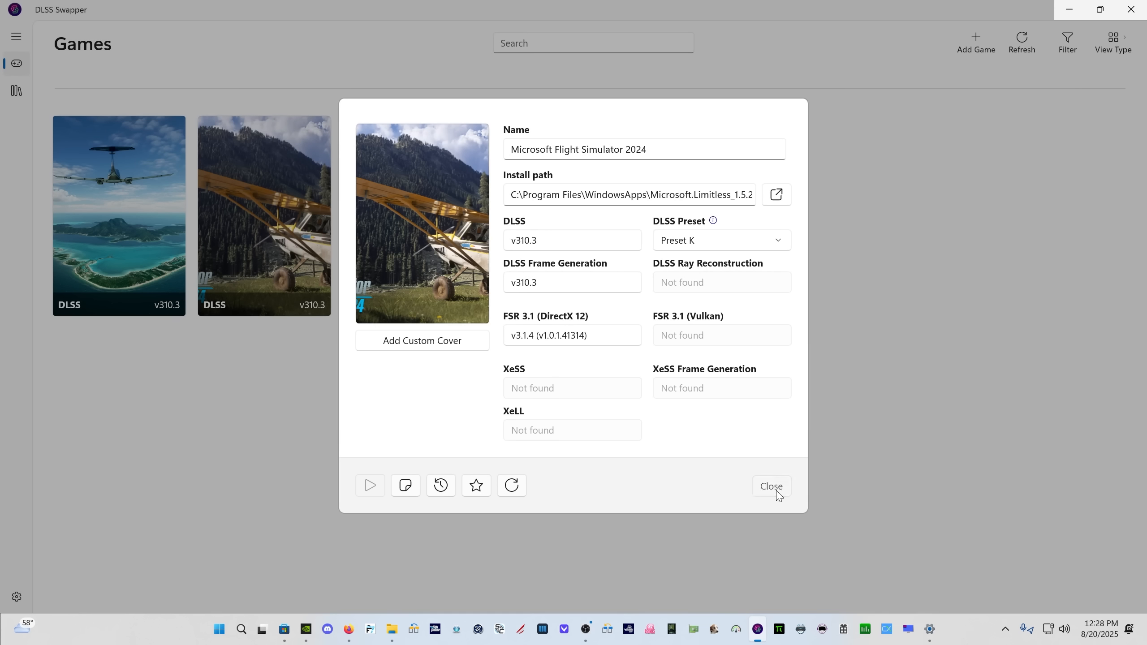
click(778, 495)
Open the DLL library and download the latest DLLs, dismissing the resulting message
click(17, 91)
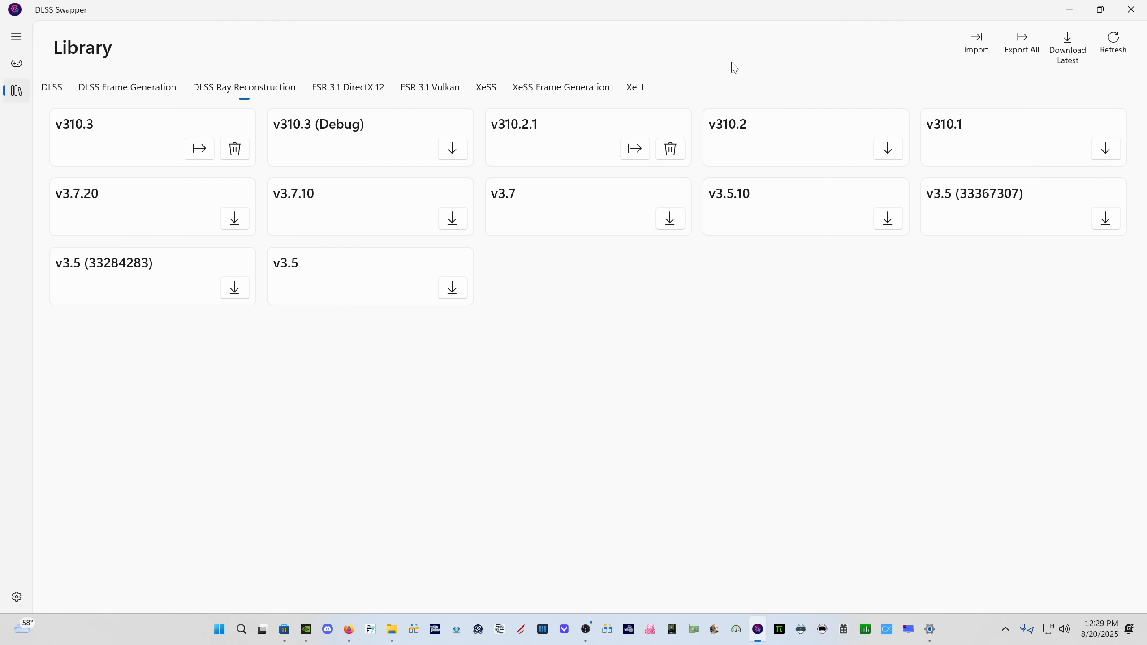
click(1076, 59)
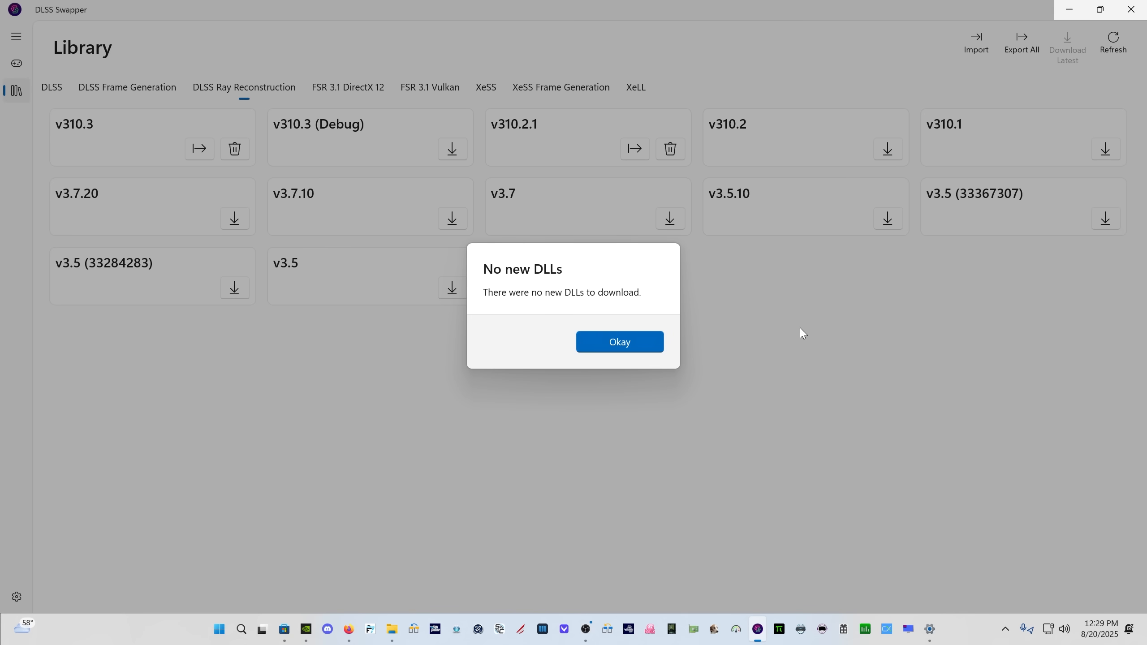
click(597, 348)
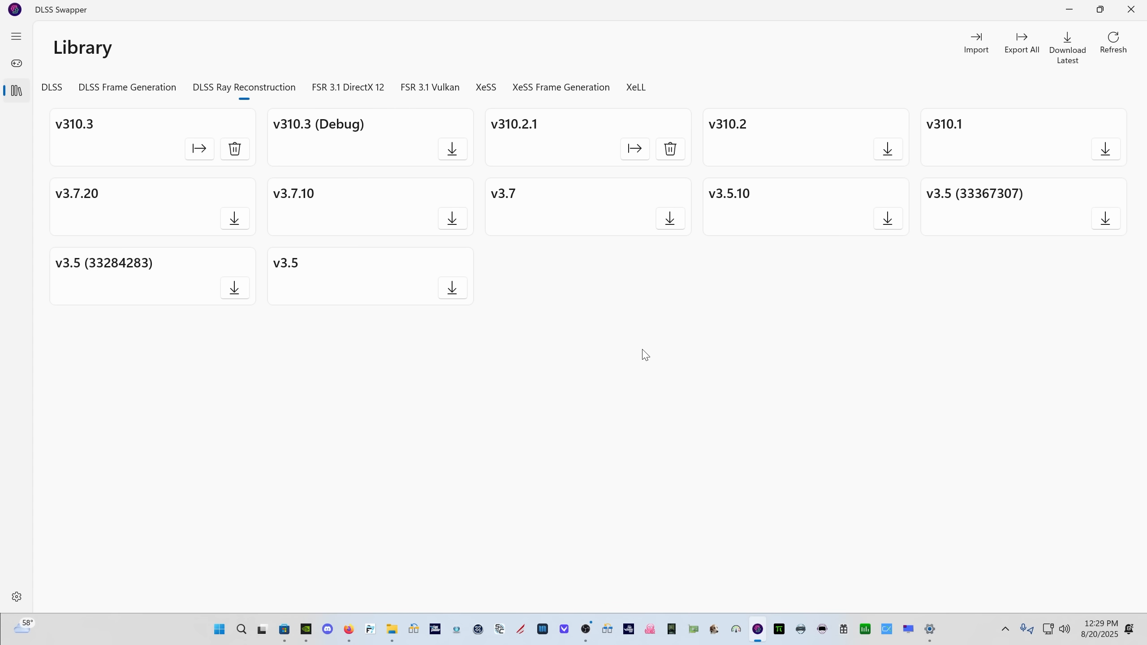
Review the library's DLL versions for DLSS, DLSS Frame Generation, DLSS Ray Reconstruction and FSR 3.1 DirectX 12
click(52, 89)
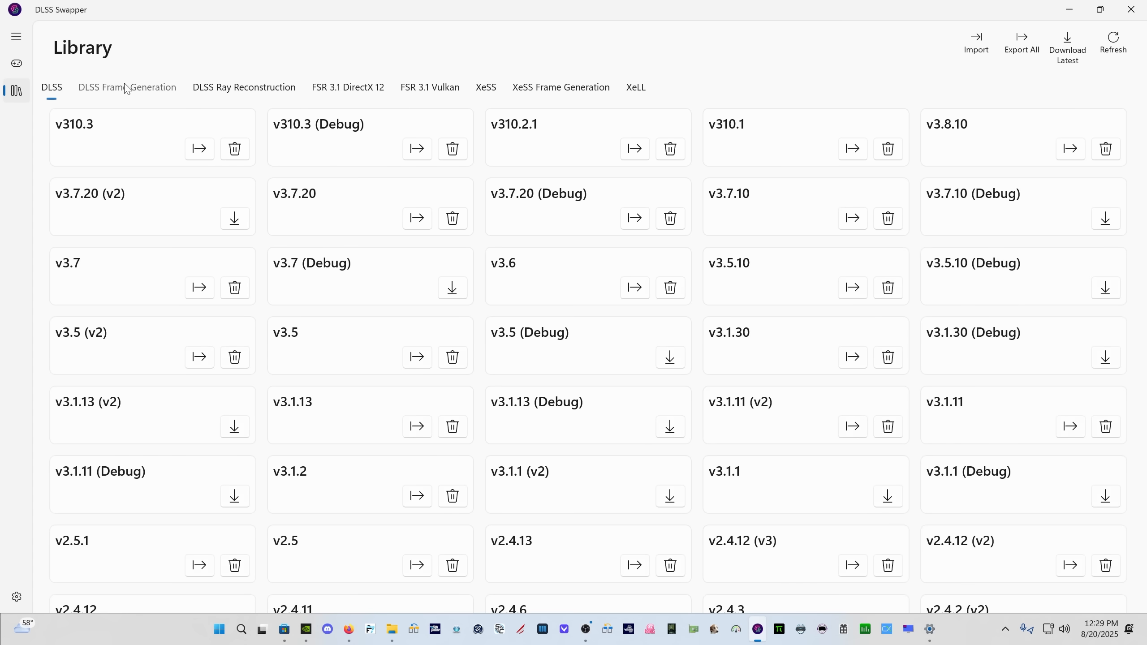
click(128, 88)
click(217, 88)
click(382, 90)
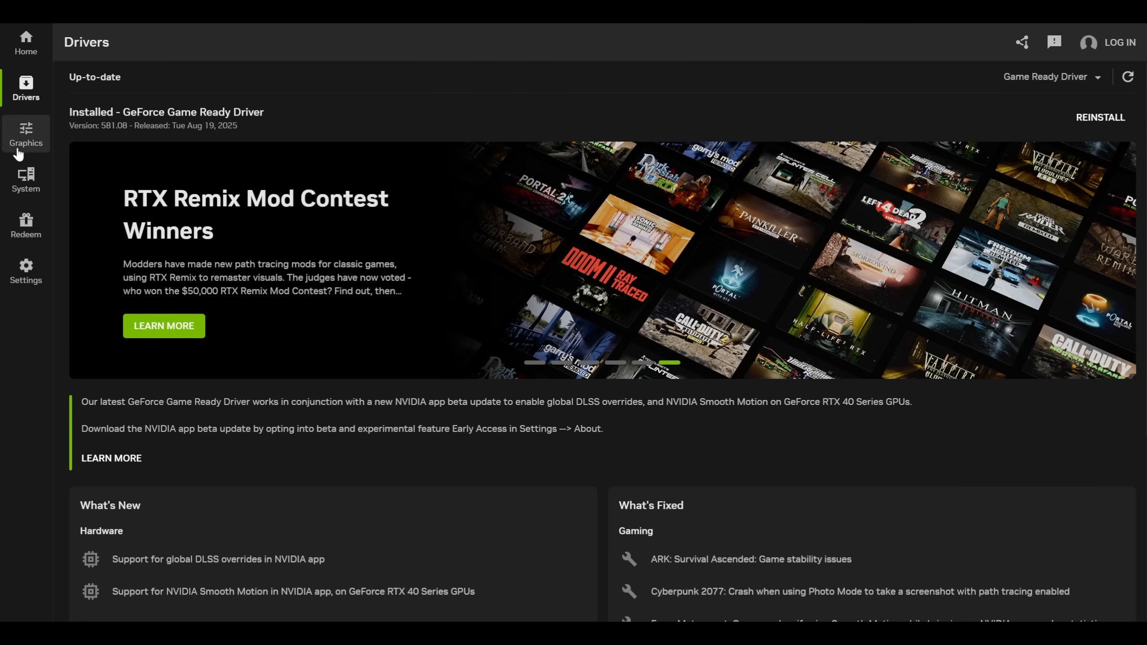
Review the NVIDIA global graphics settings and the driver settings for Microsoft Flight Simulator 2024
click(21, 128)
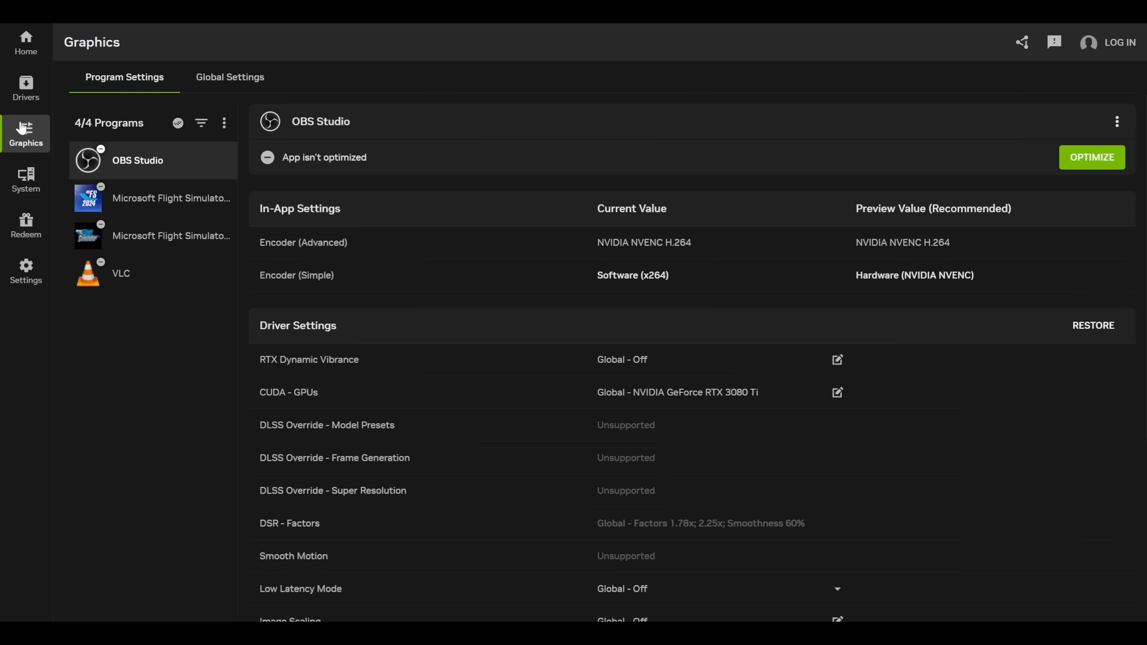
click(230, 72)
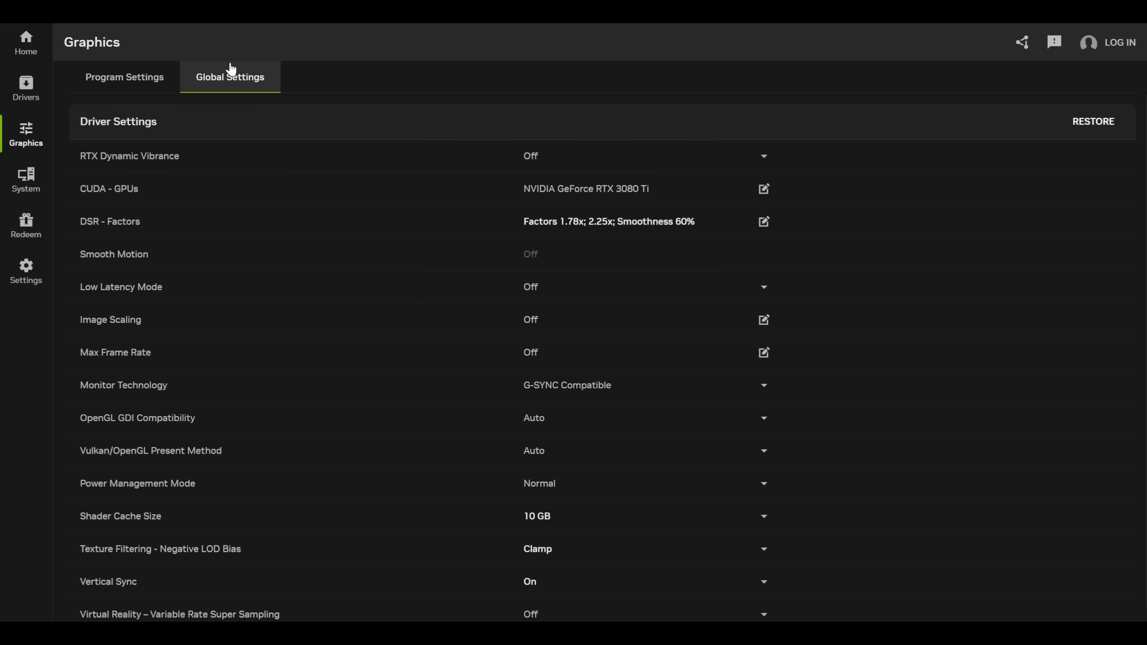
click(104, 77)
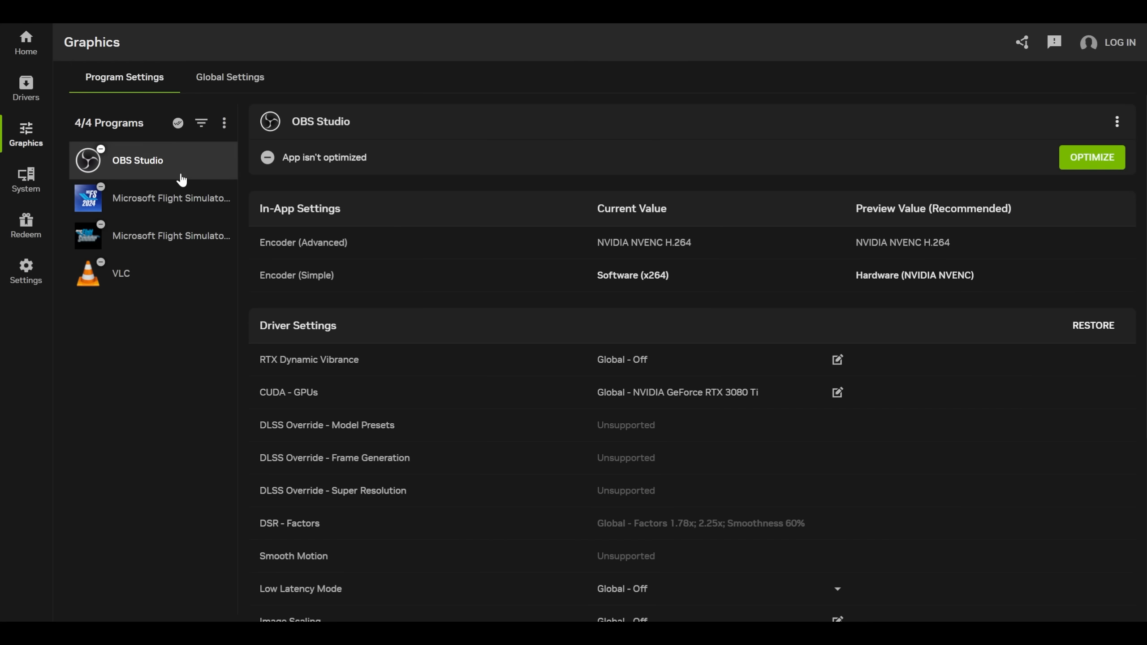
click(140, 194)
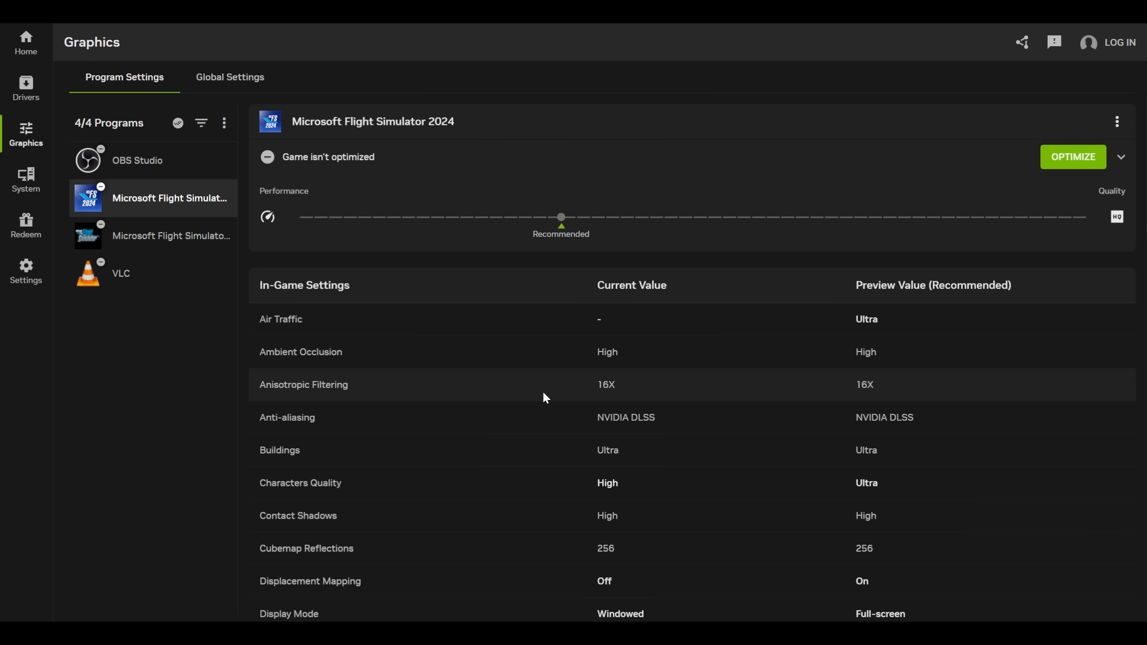
scroll(543, 393, down, 15)
scroll(539, 398, down, 5)
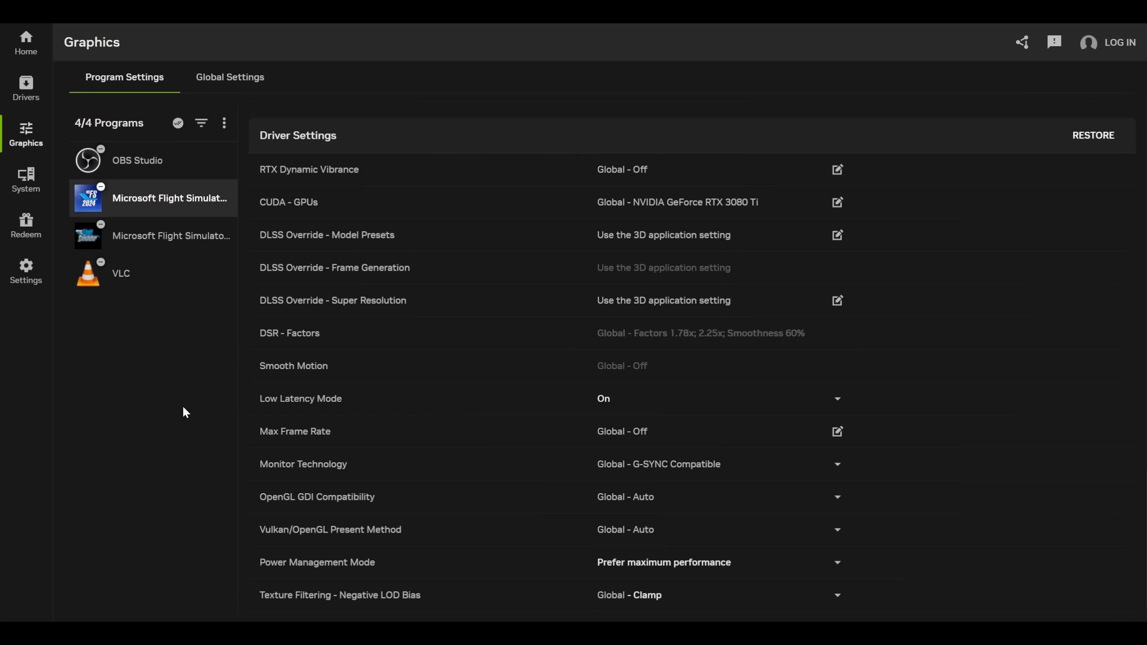
Review the NVIDIA system settings for displays, RTX video enhancements, and GPU performance and automatic tuning
click(19, 186)
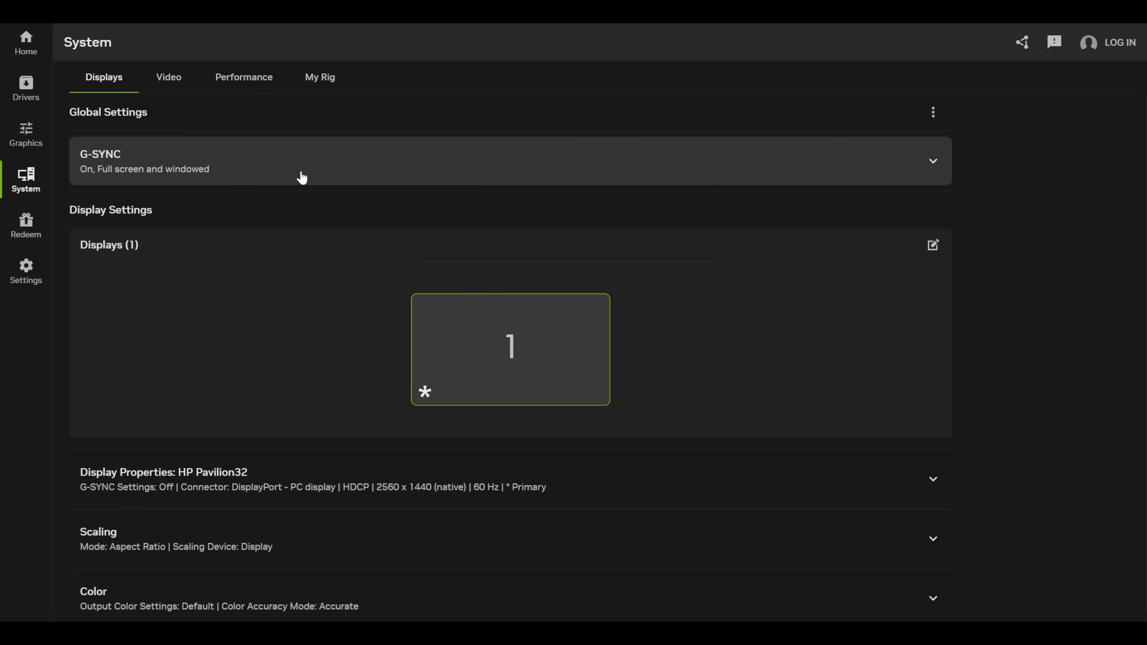
click(160, 90)
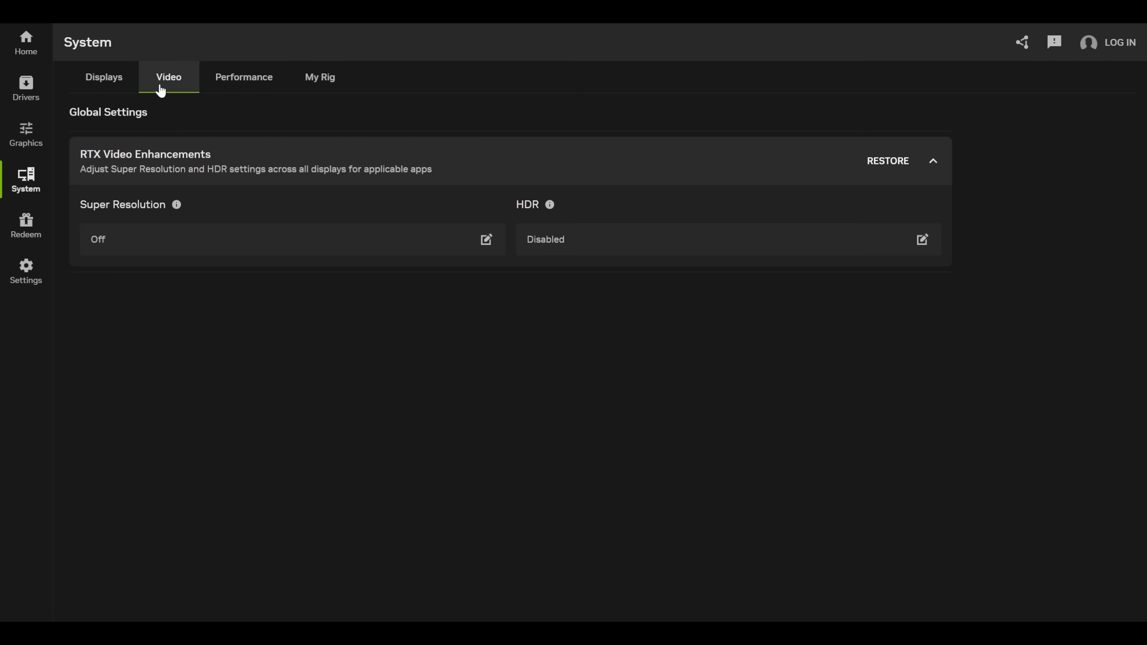
click(223, 85)
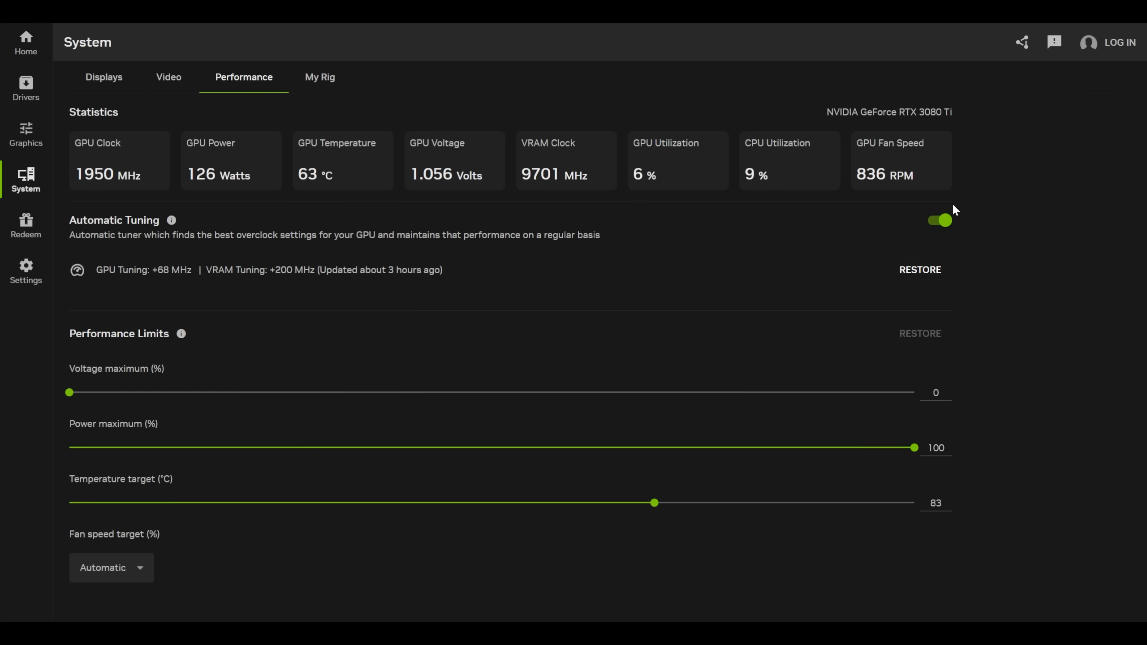
View the NVIDIA app's own settings page
click(25, 273)
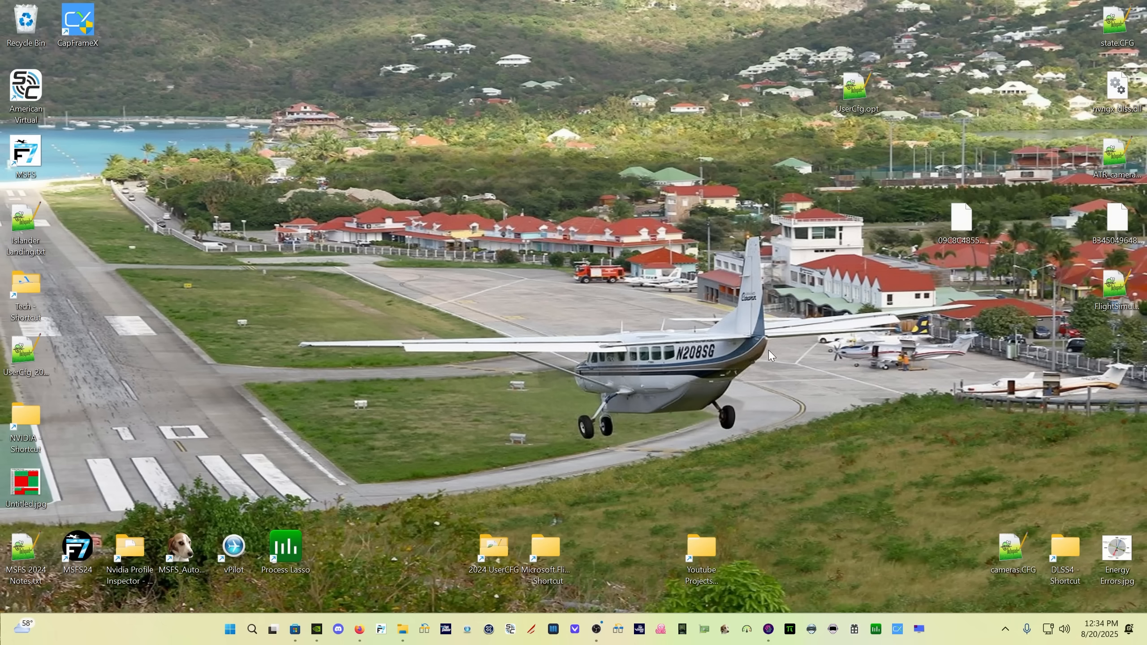
Switch to NVIDIA Control Panel, set the global Shader Cache Size to Disabled and apply the change
right_click(548, 288)
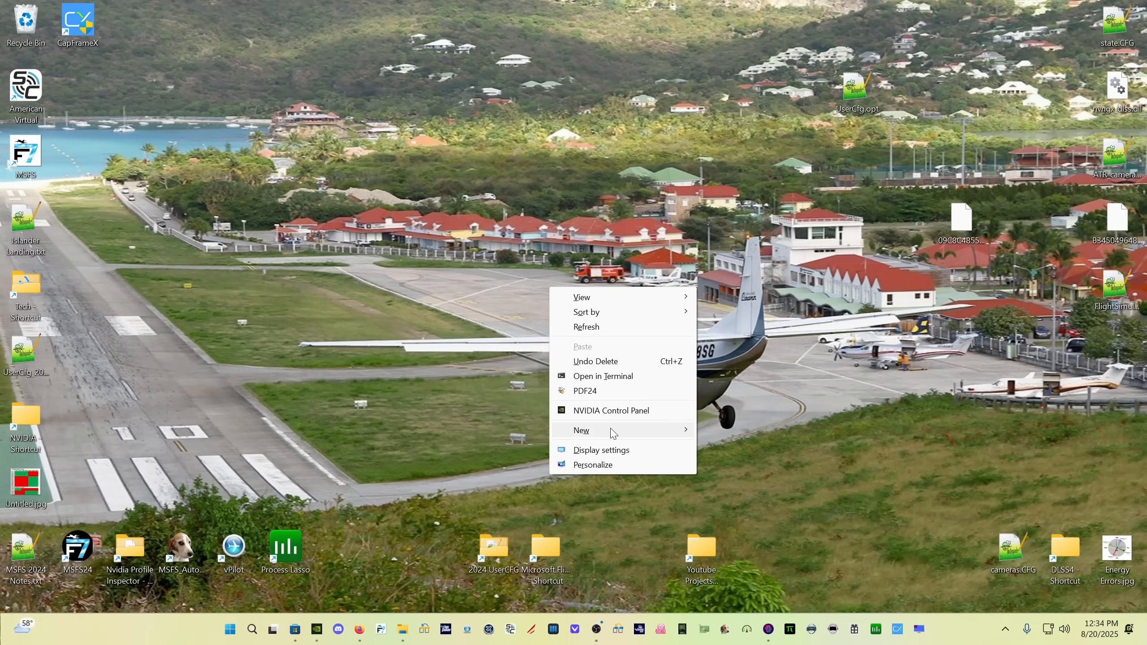
click(610, 409)
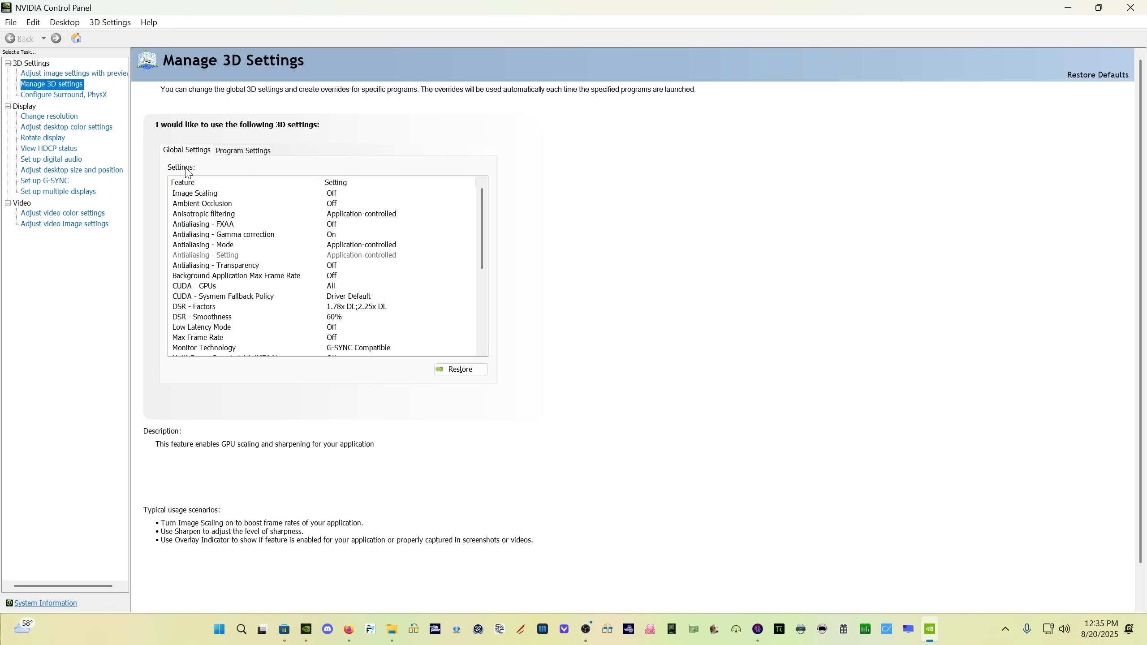
scroll(413, 258, down, 5)
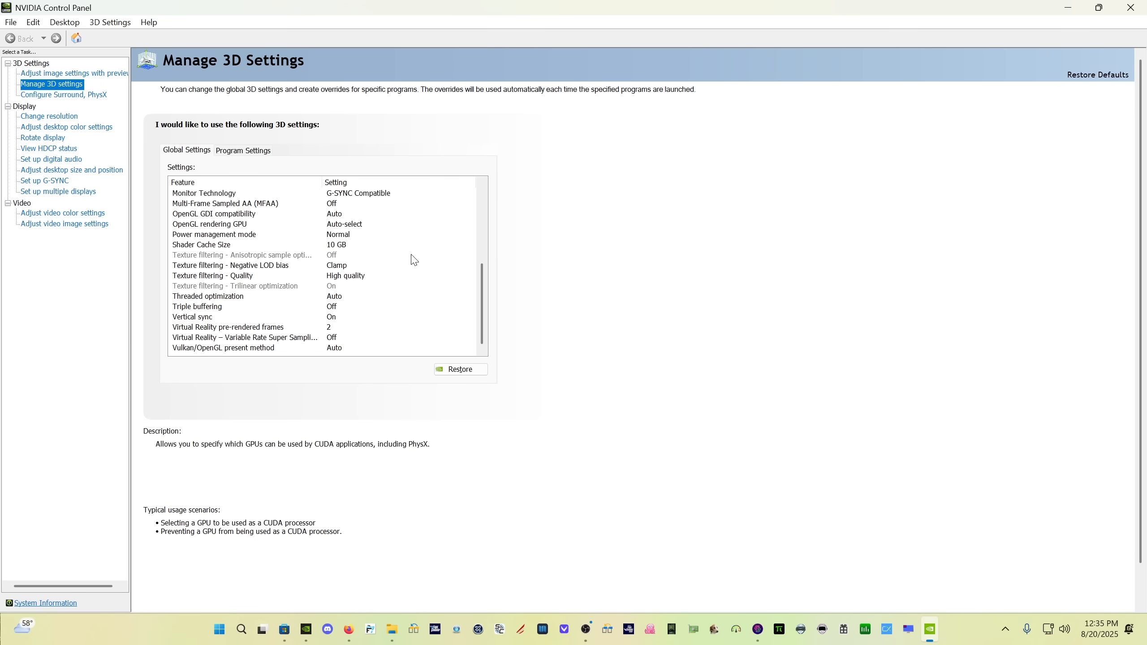
click(363, 248)
click(362, 248)
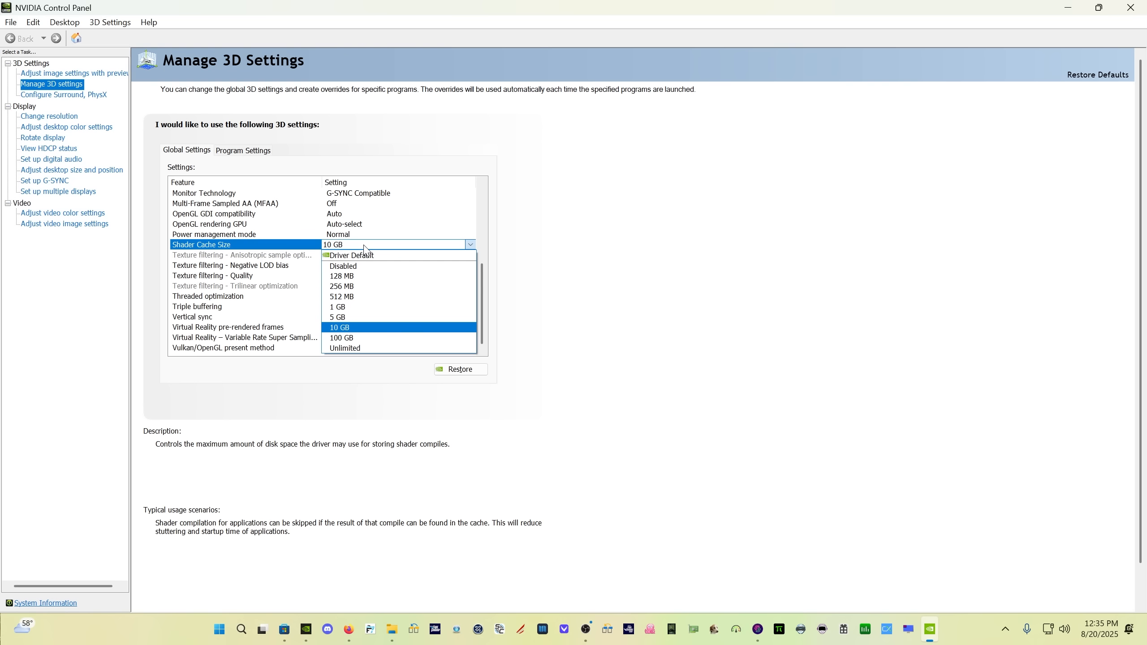
click(360, 265)
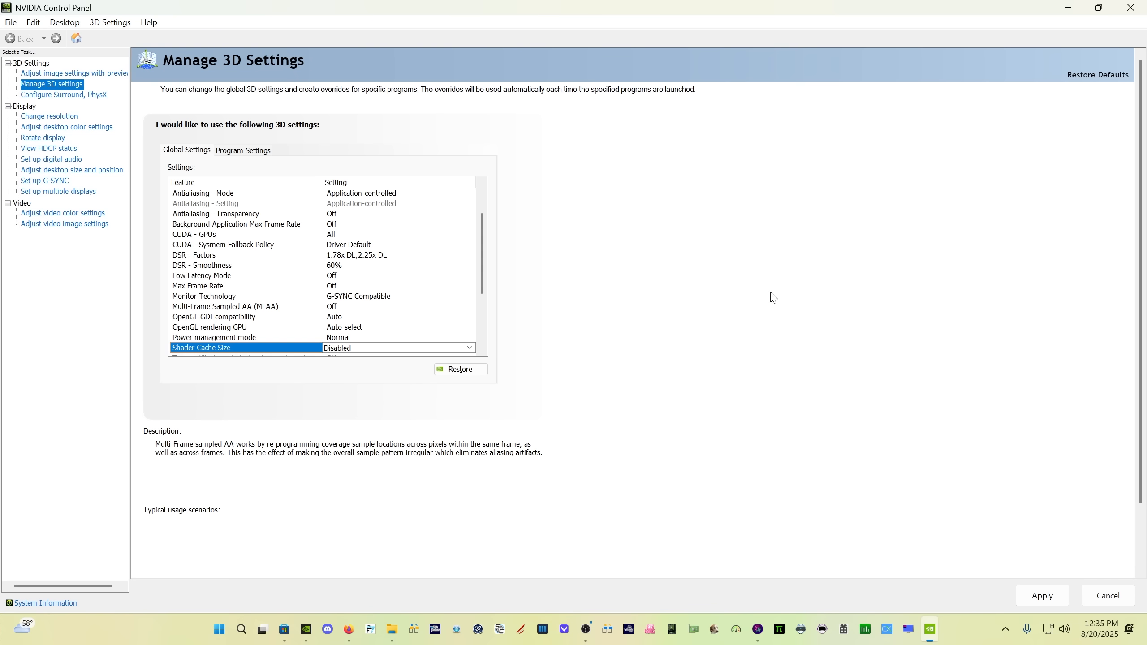
click(1045, 598)
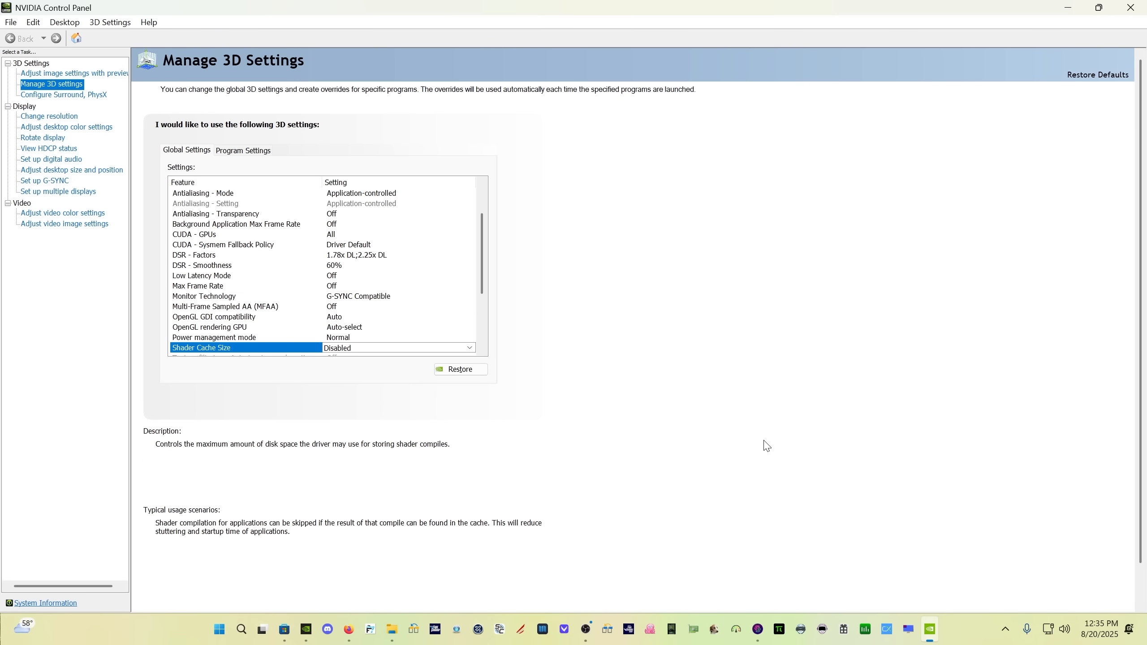
Switch to File Explorer and select all files in the AppData\Local\NVIDIA\DXCache folder
key(alt+Tab)
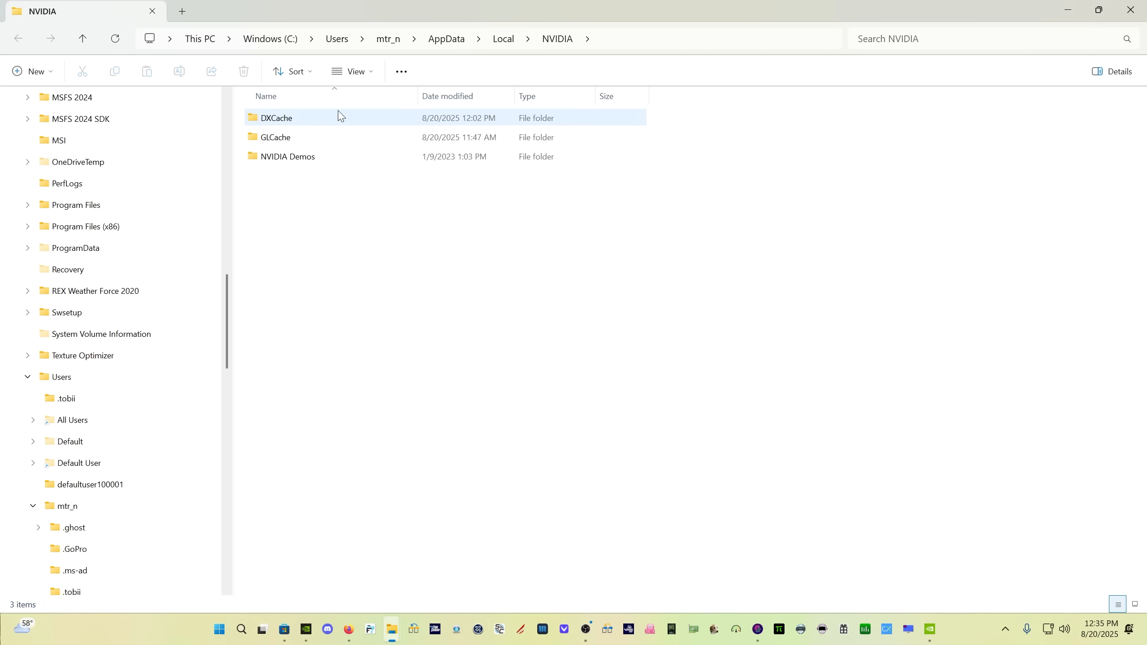
double_click(312, 124)
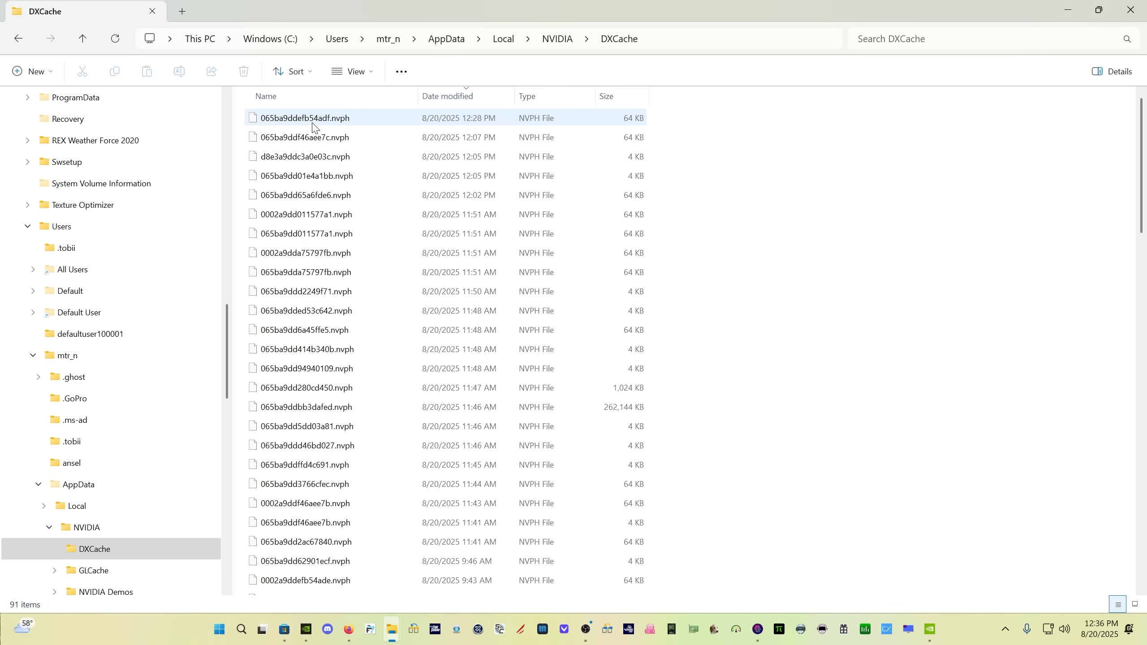
key(alt+Left)
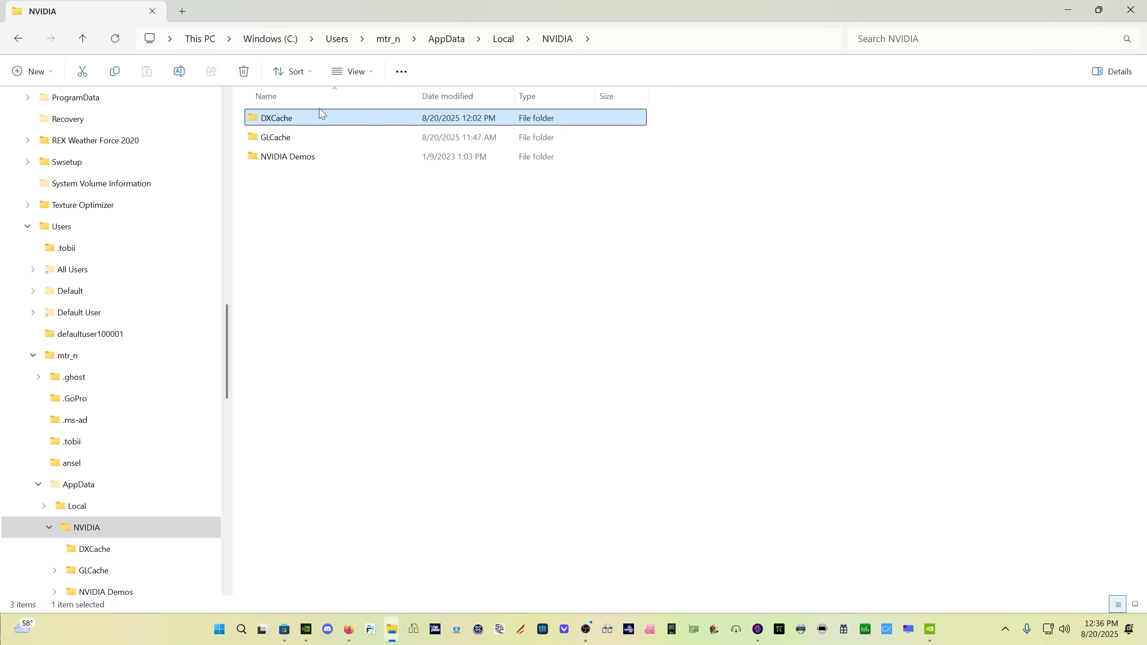
double_click(340, 118)
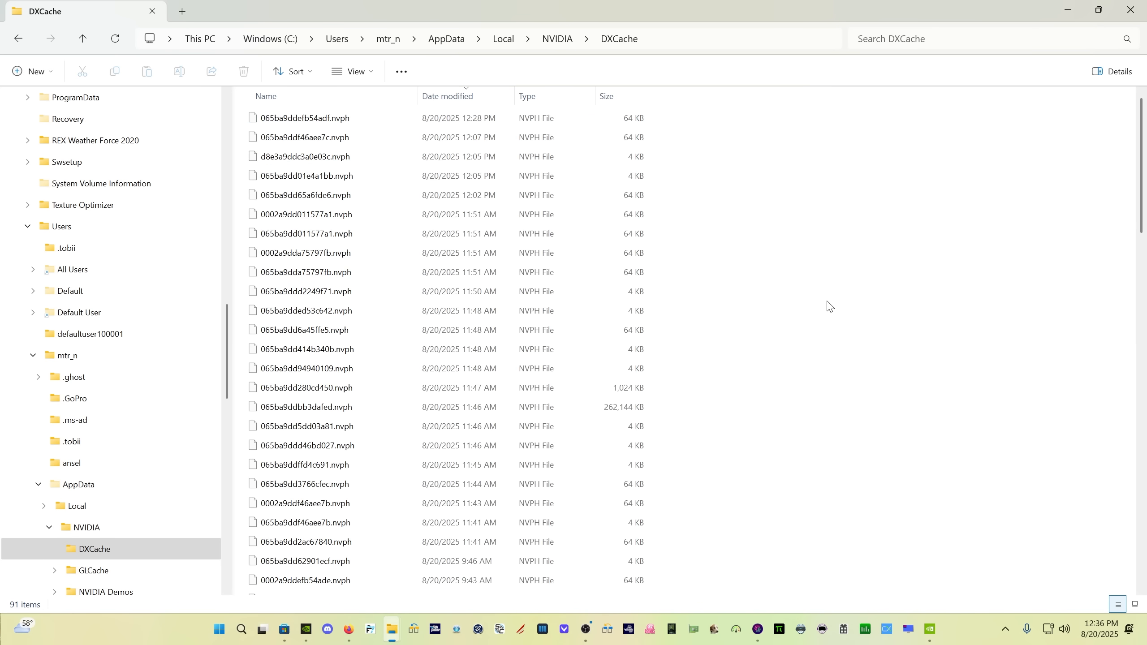
key(ctrl+a)
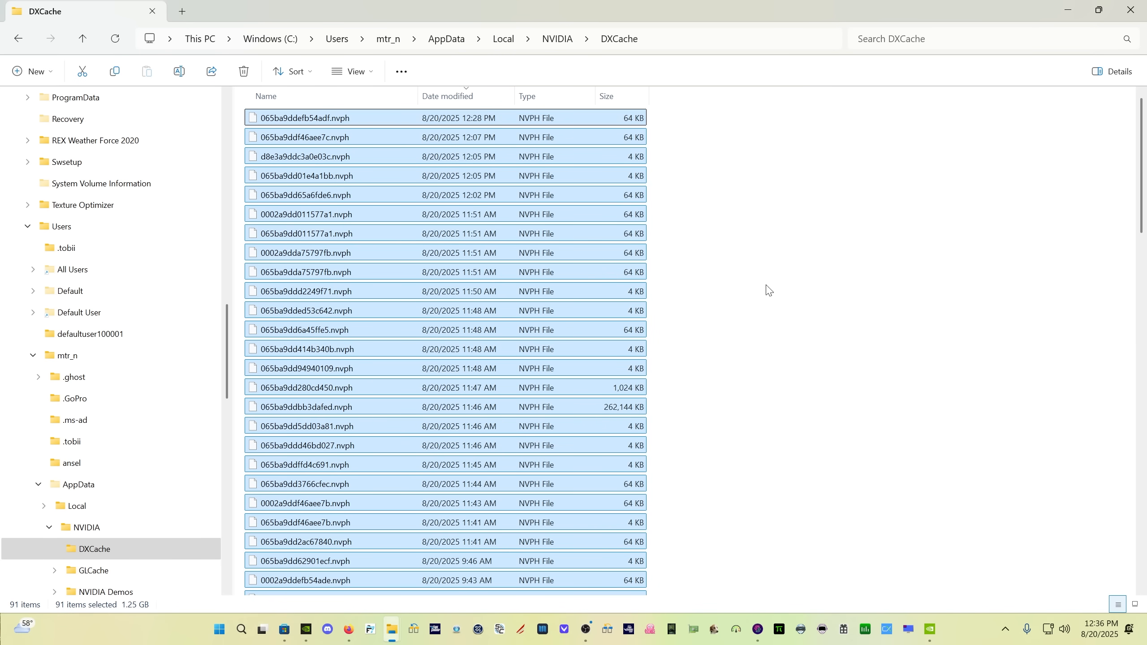
Return to the Local NVIDIA folder, open GLCache and select everything in it
click(554, 44)
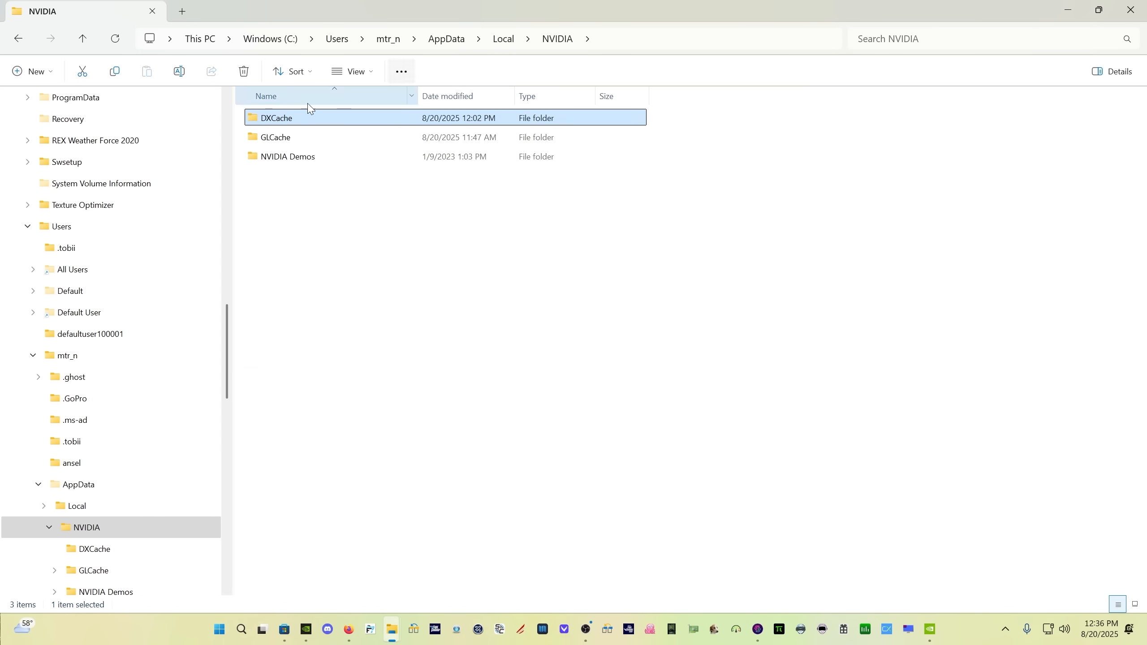
click(332, 142)
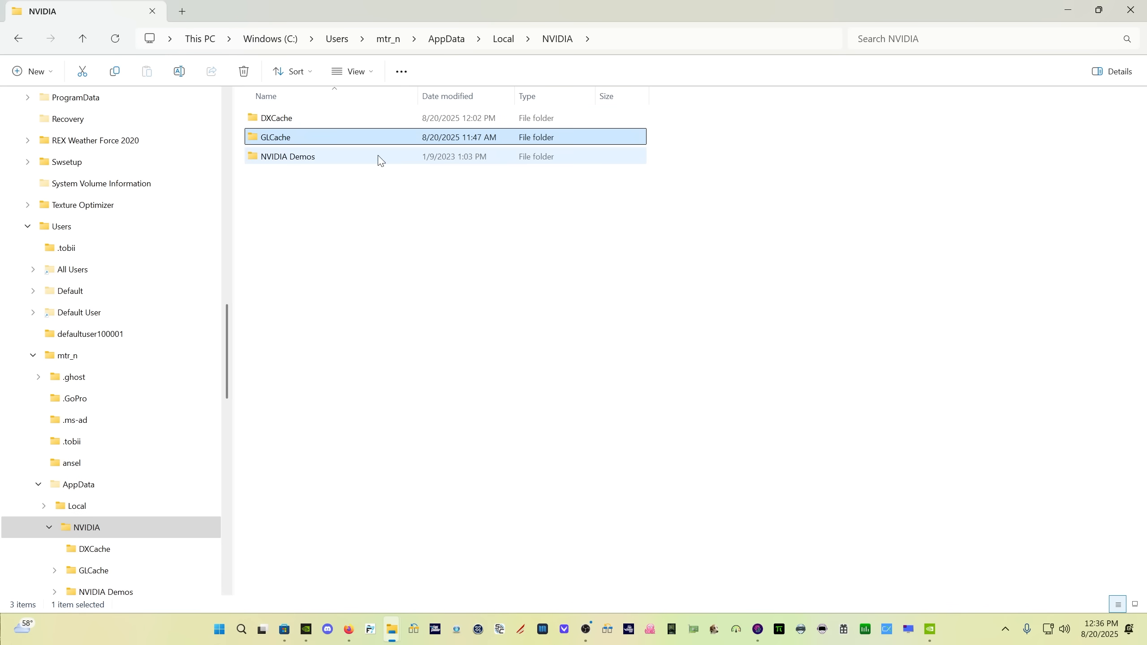
click(340, 156)
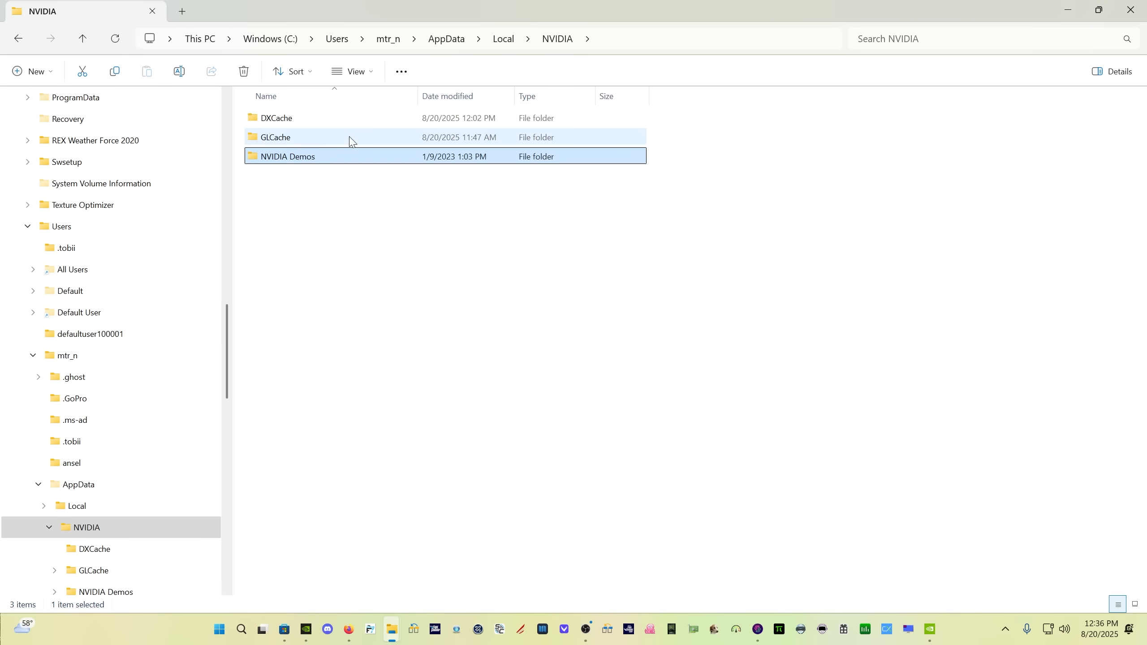
click(351, 140)
double_click(353, 142)
key(ctrl+a)
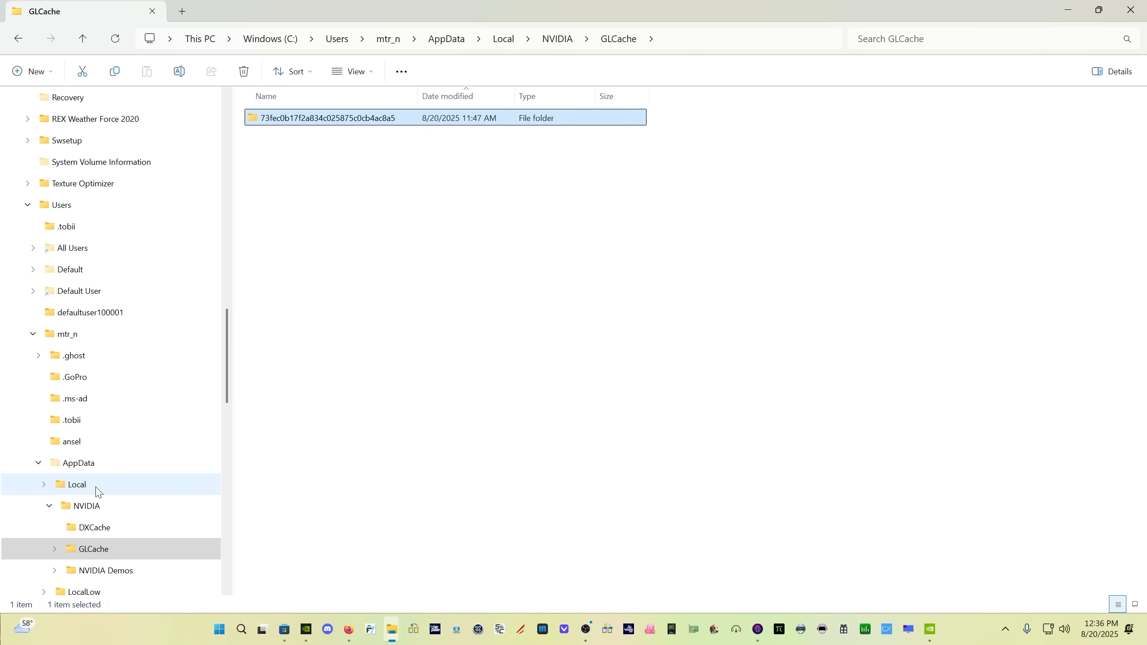
Check the contents of the AppData\LocalLow\NVIDIA\DXCache folder
click(93, 465)
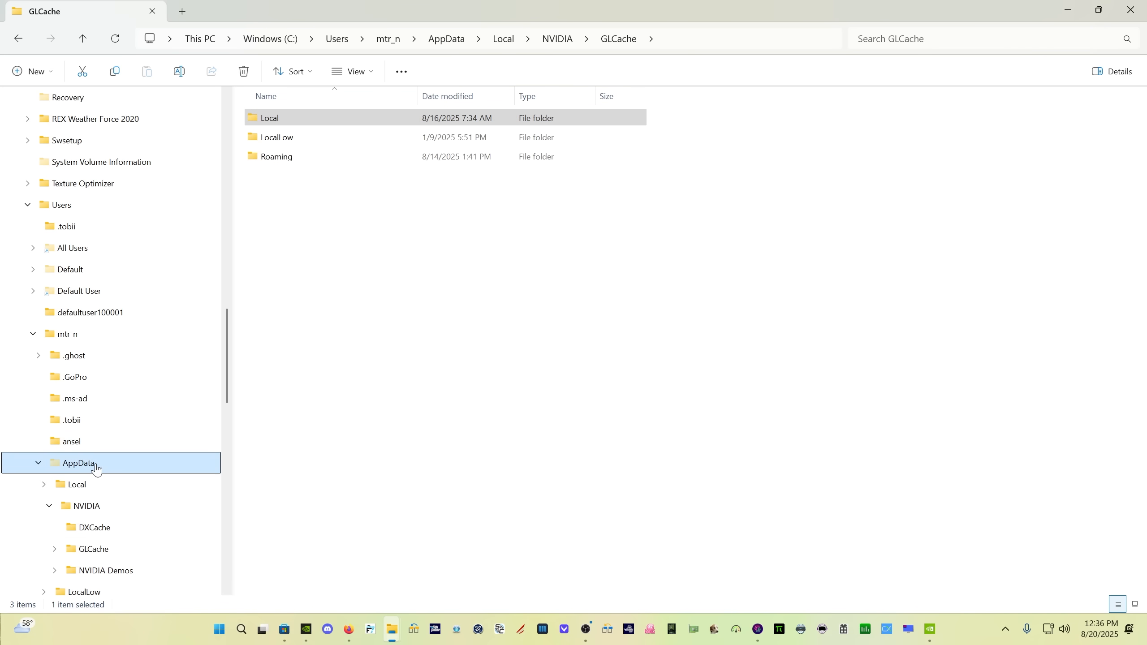
double_click(310, 138)
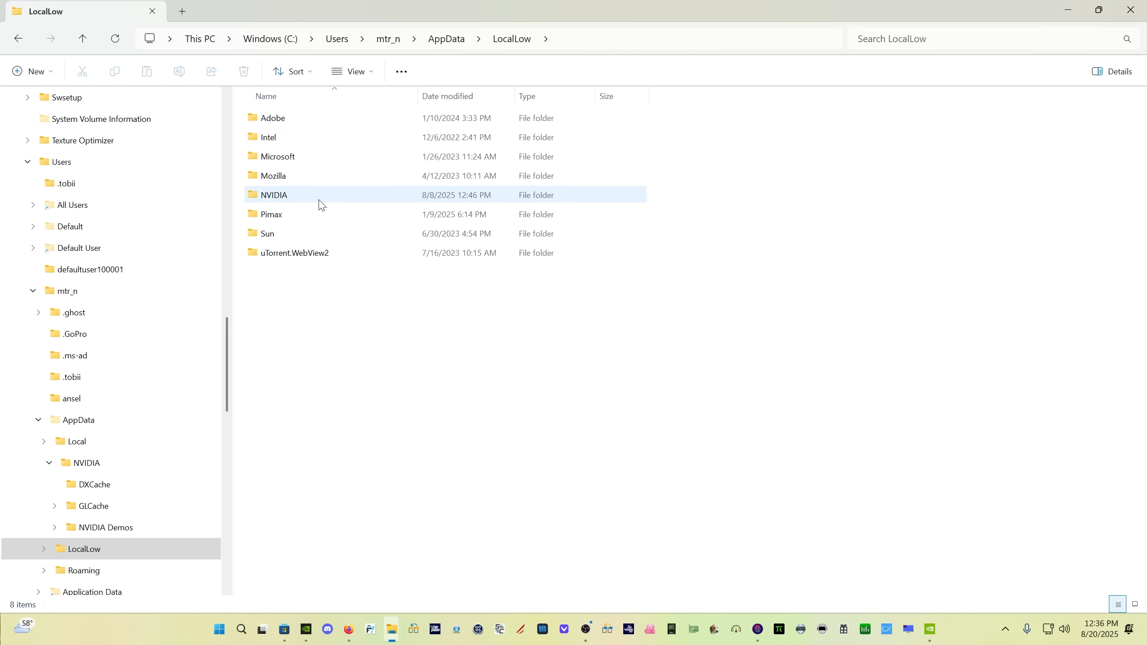
double_click(319, 198)
double_click(306, 118)
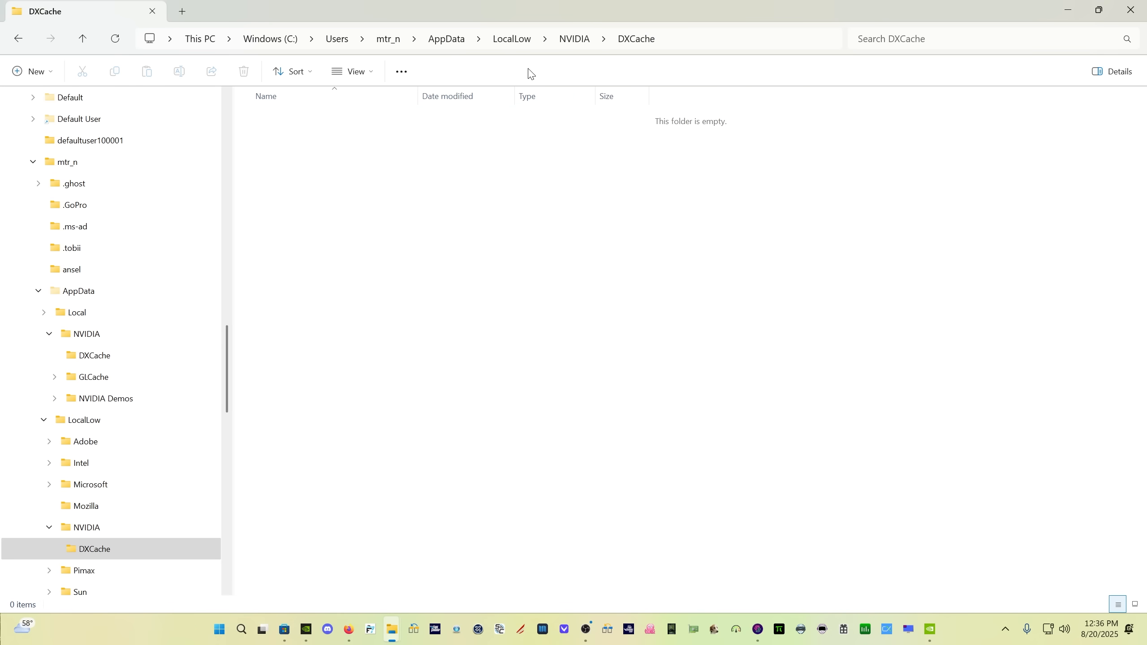
scroll(194, 420, down, 2)
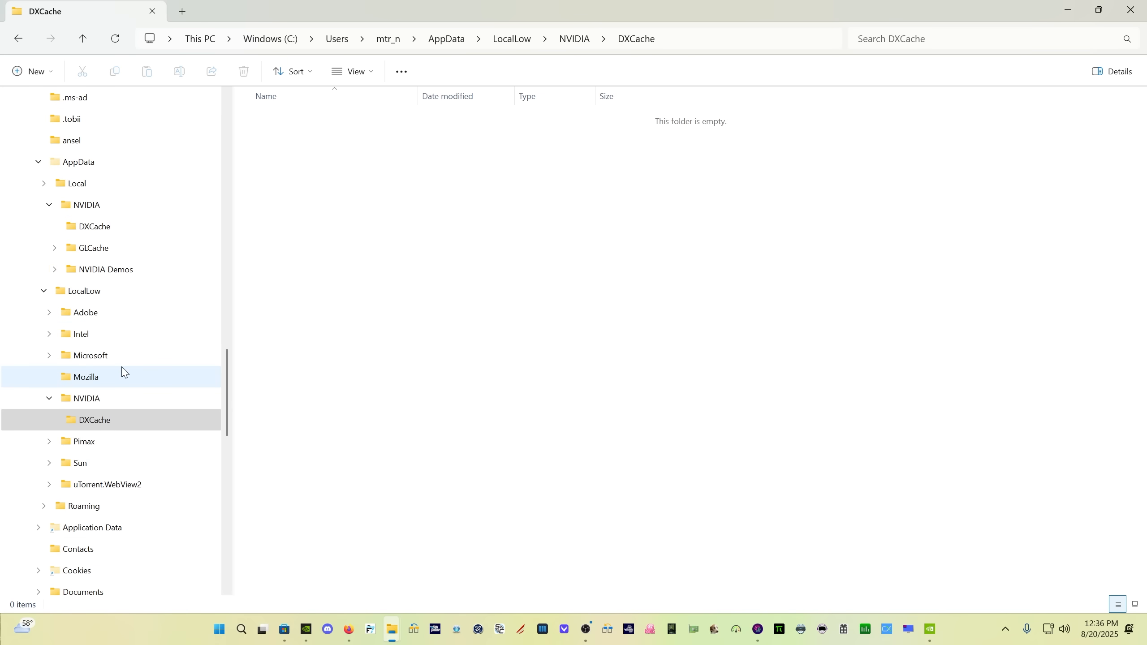
Open the AppData\Roaming\NVIDIA\ComputeCache folder and select all of its contents
click(93, 168)
double_click(338, 164)
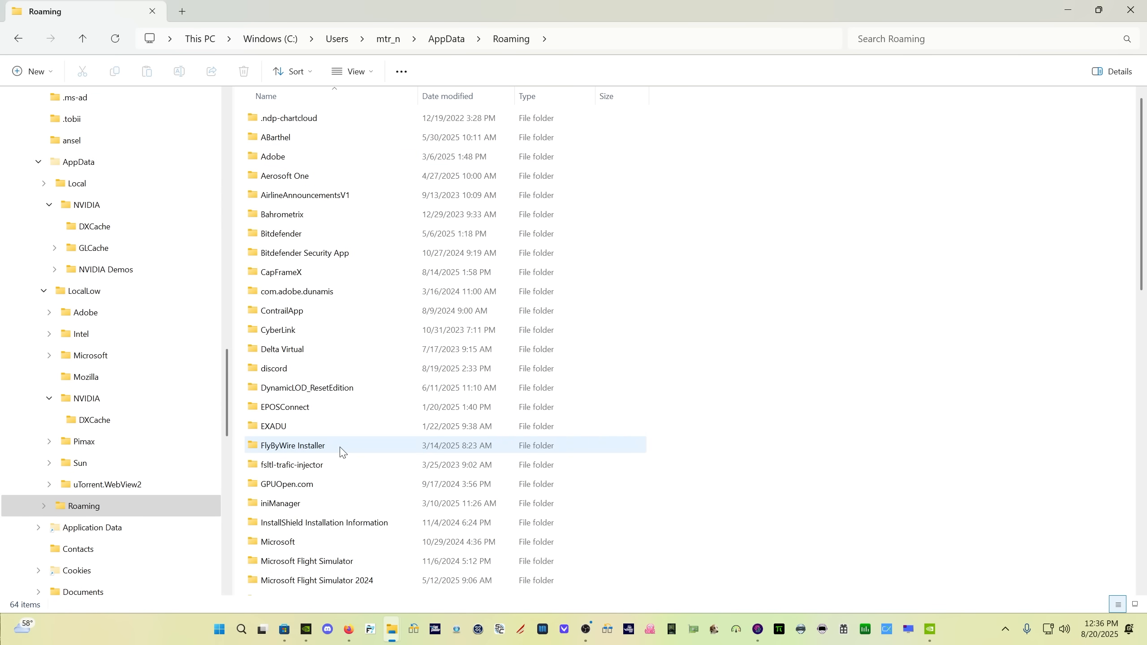
scroll(341, 452, down, 3)
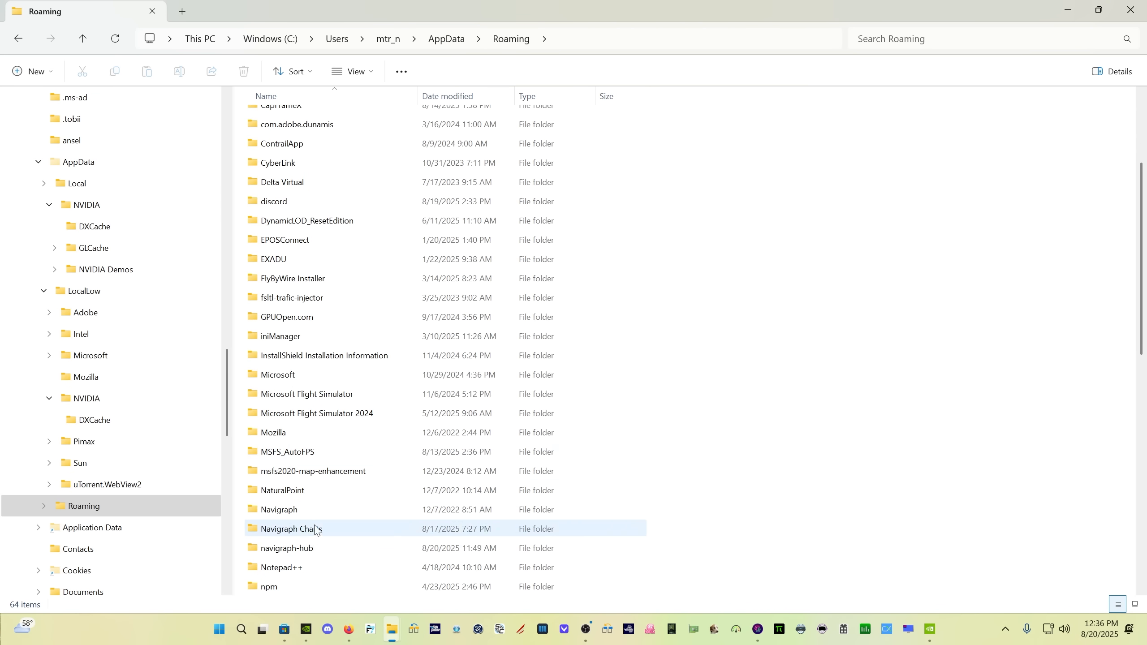
scroll(317, 530, down, 2)
double_click(305, 505)
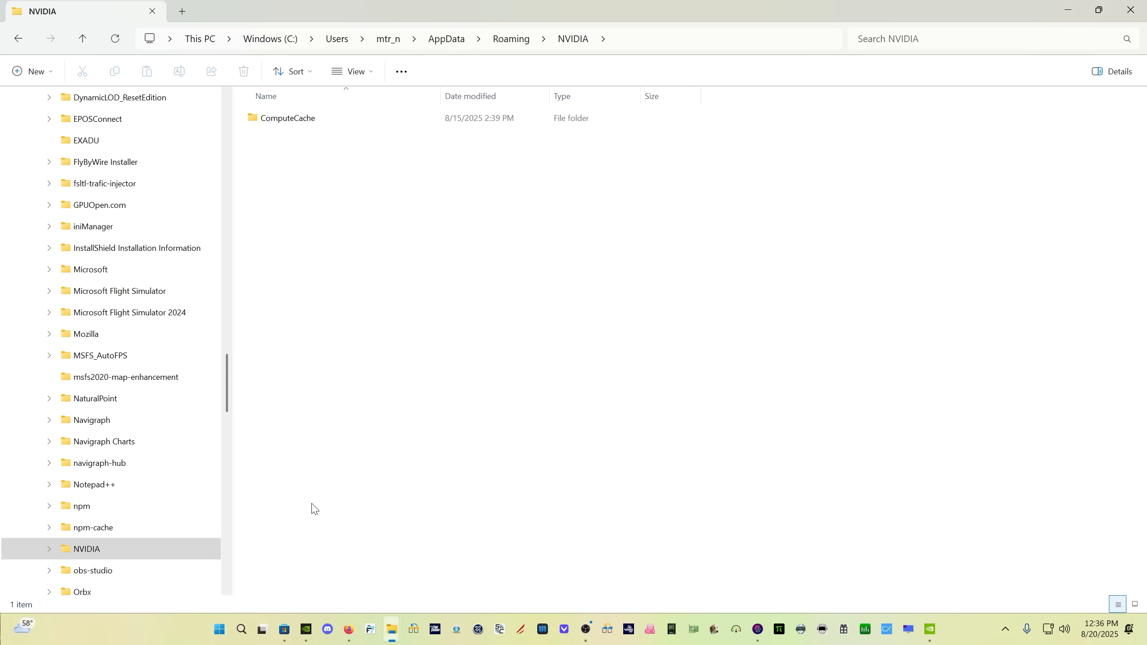
double_click(317, 121)
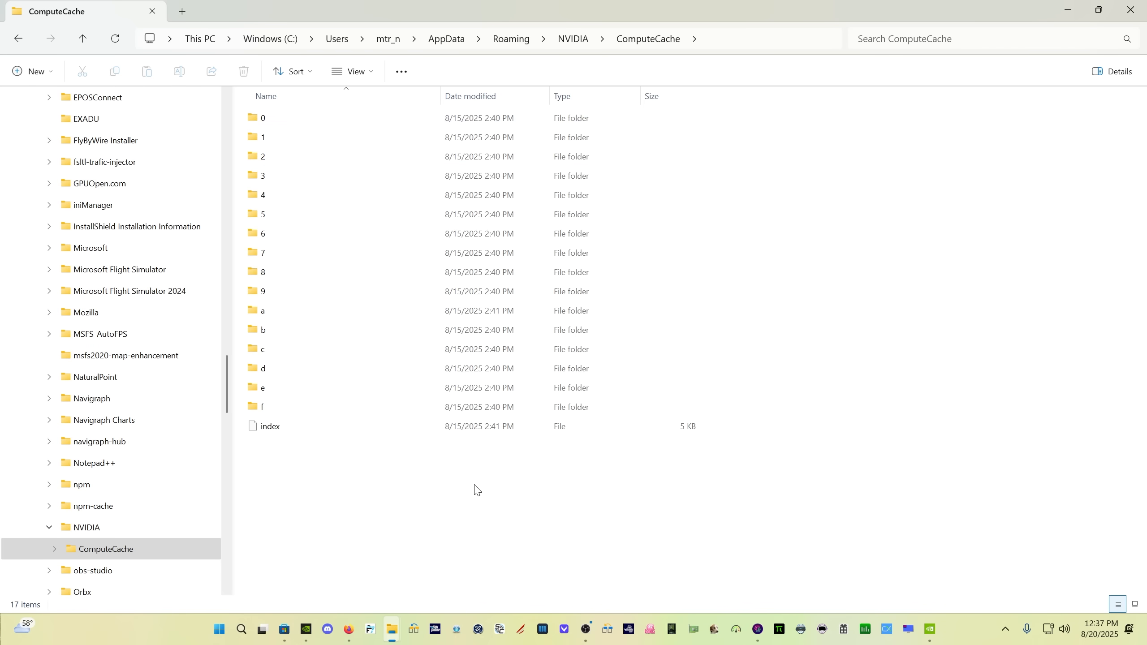
key(ctrl+a)
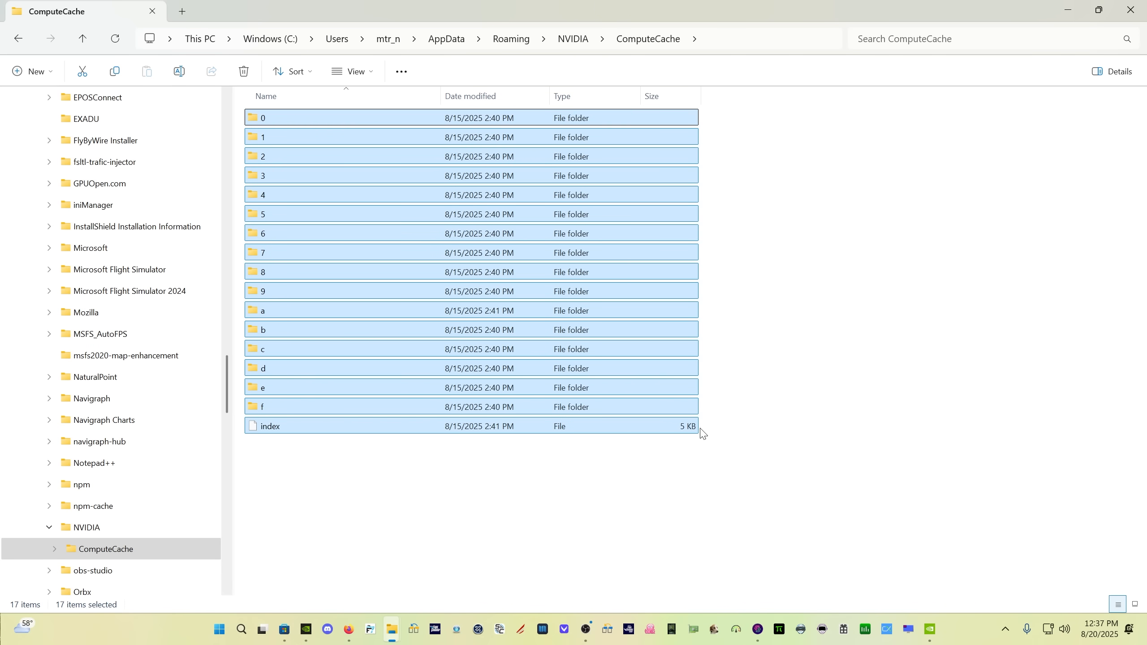
Start Disk Cleanup for the Windows (C:) drive with DirectX Shader Cache included among the files to delete
key(super+d)
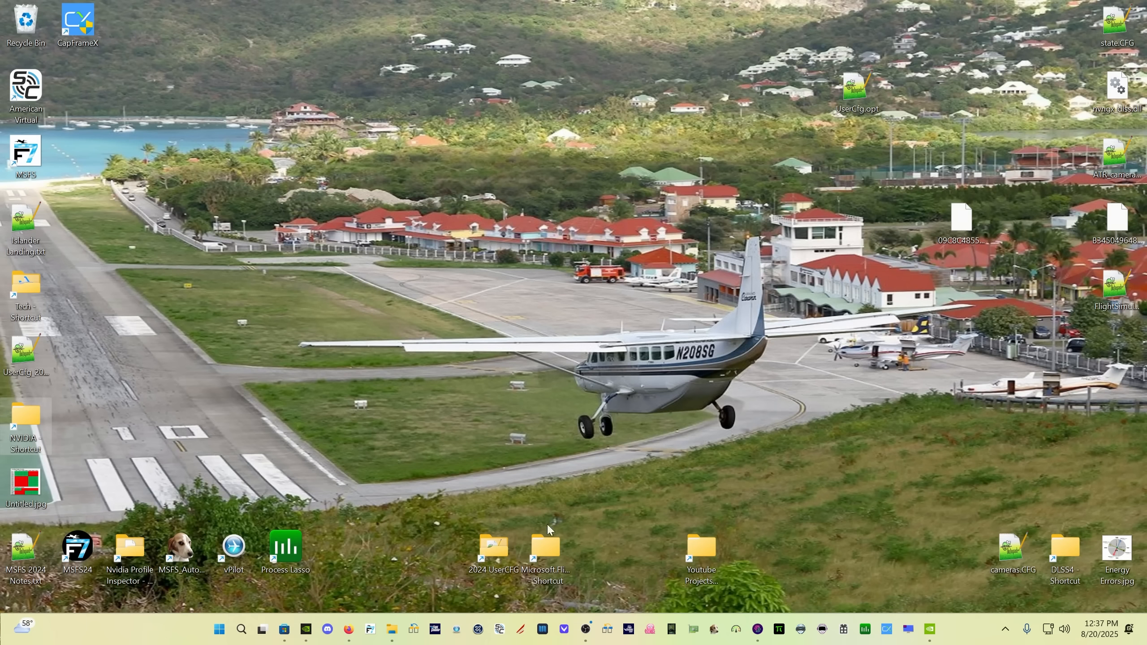
click(247, 635)
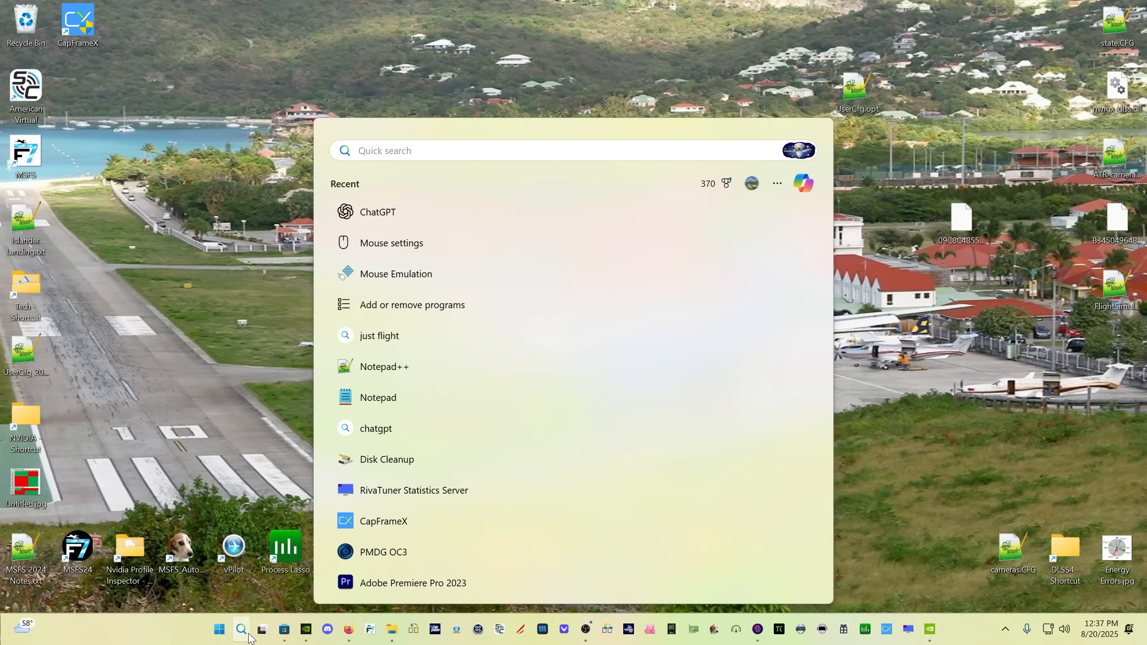
text(disk)
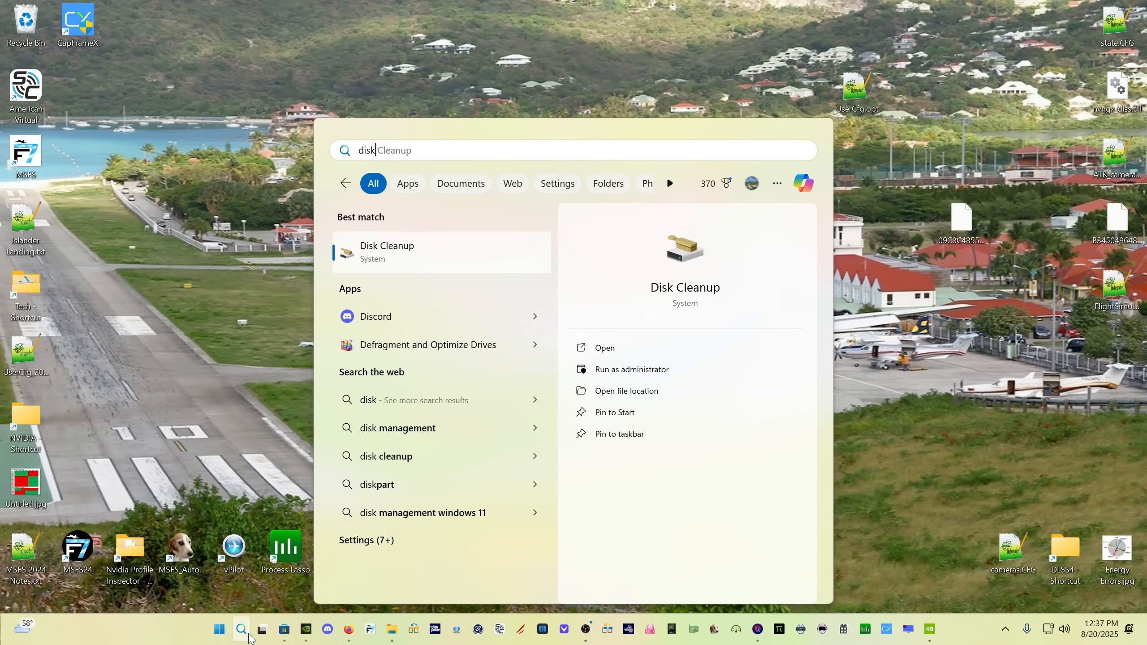
key(Return)
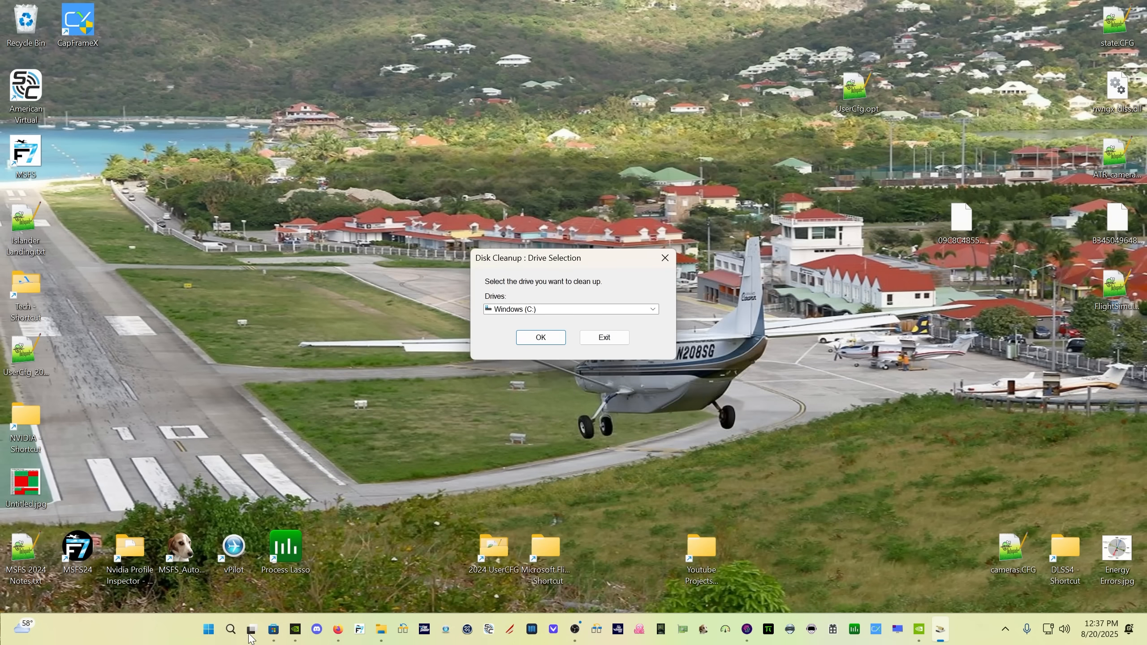
click(538, 338)
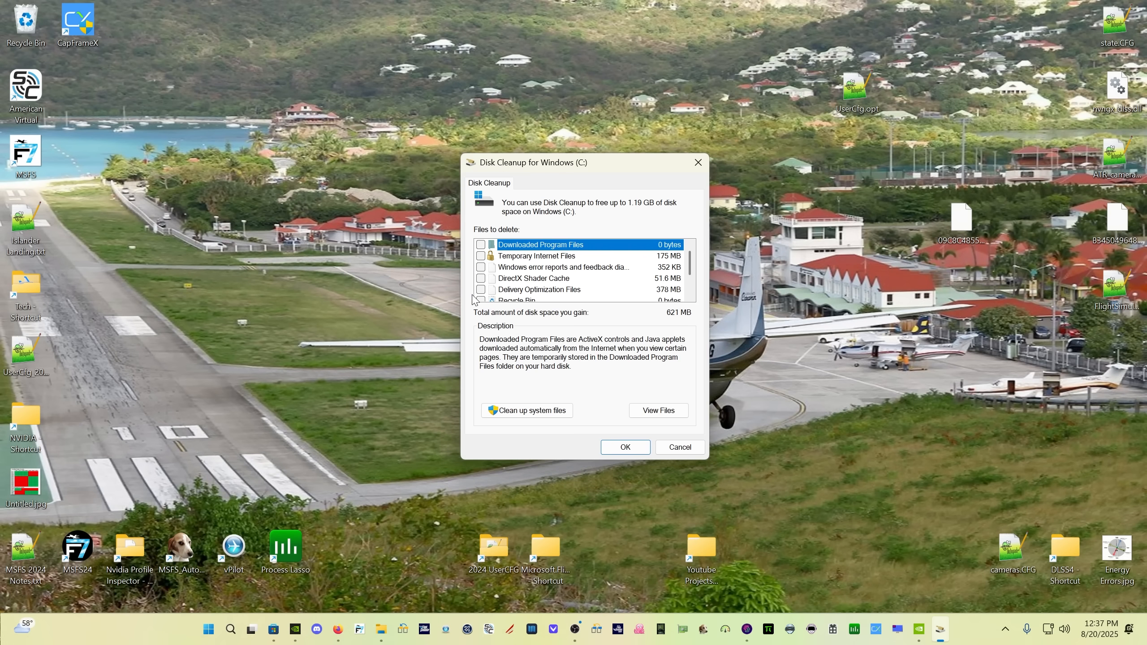
click(532, 282)
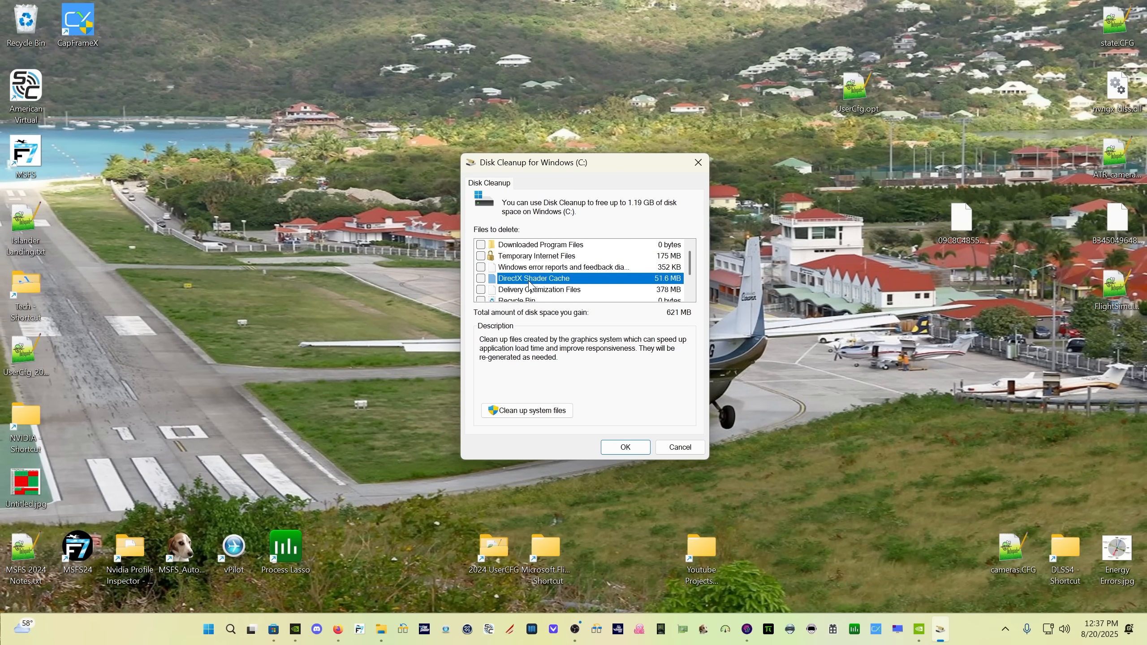
click(479, 280)
click(613, 448)
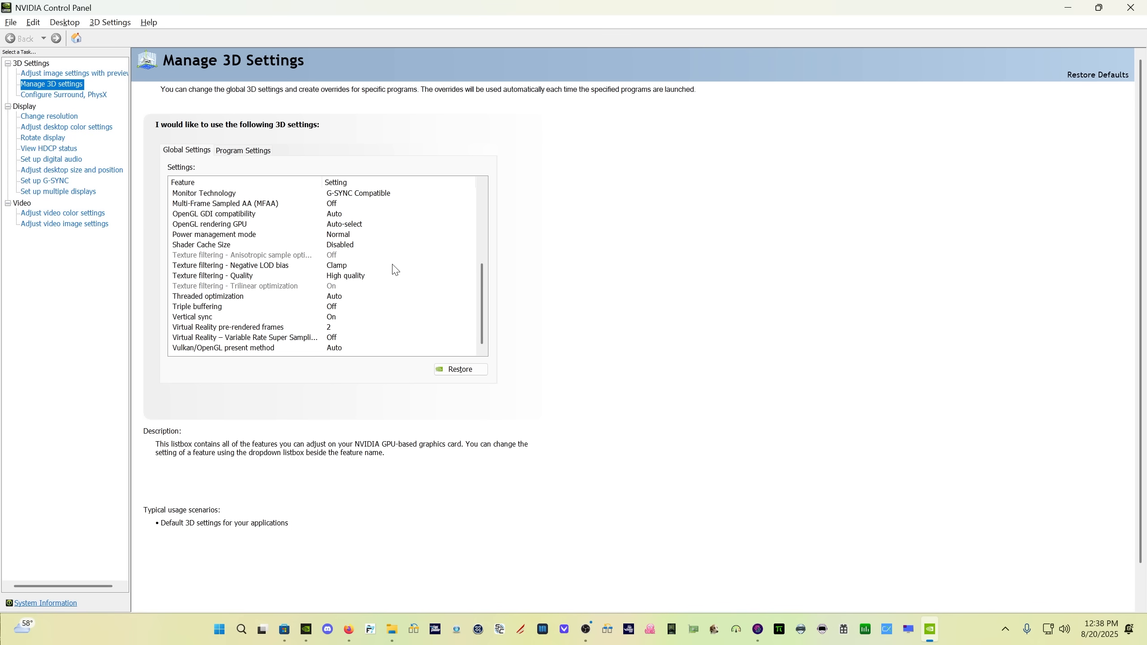
Set the Shader Cache Size to 10 GB in the global 3D settings
mouse_move(315, 218)
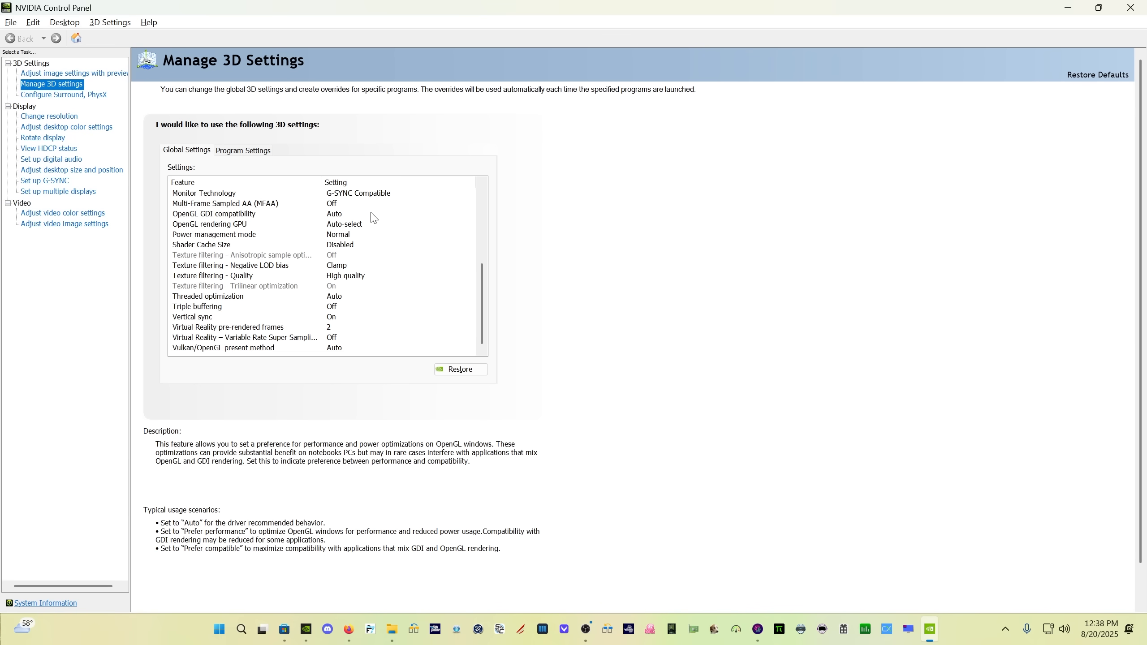
mouse_move(204, 237)
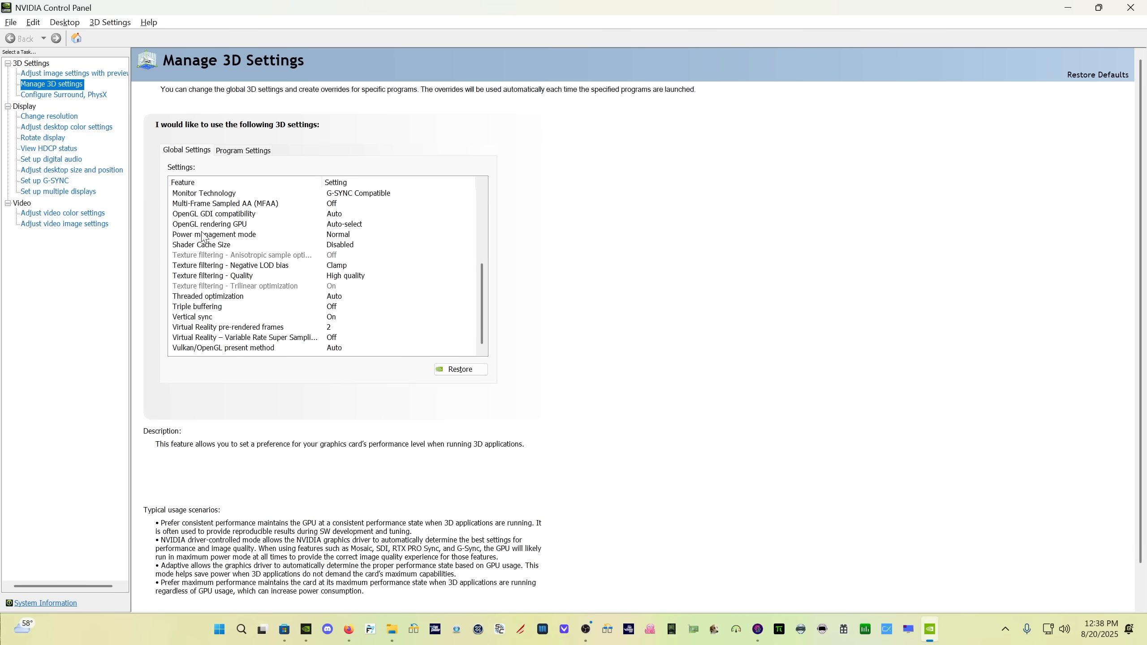
click(352, 248)
click(453, 247)
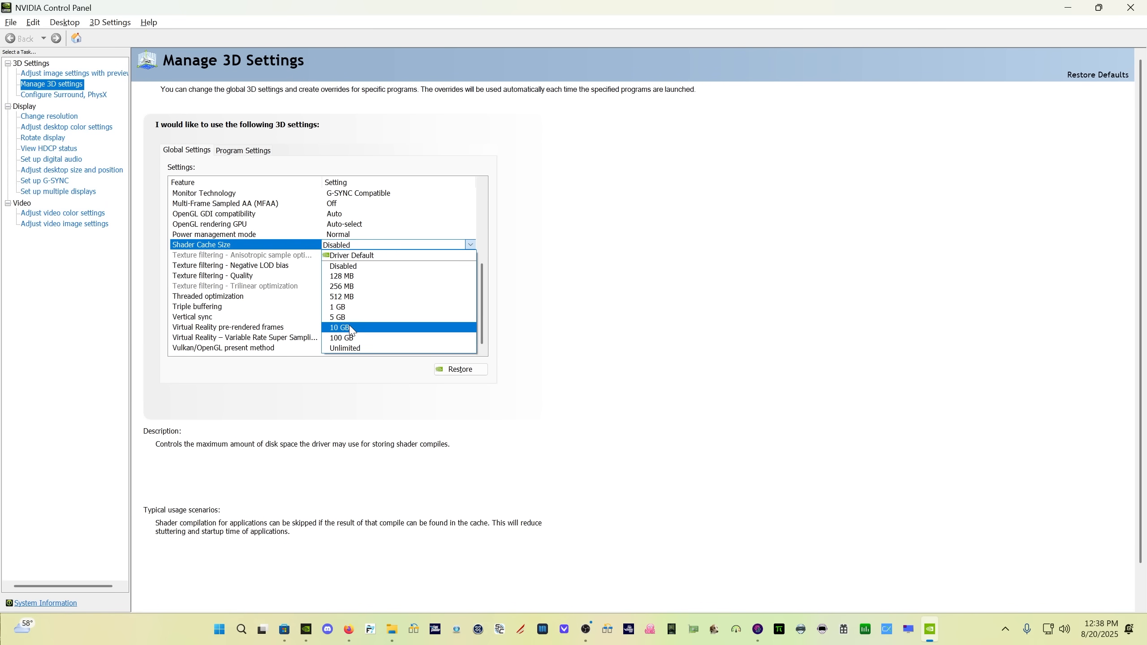
click(349, 327)
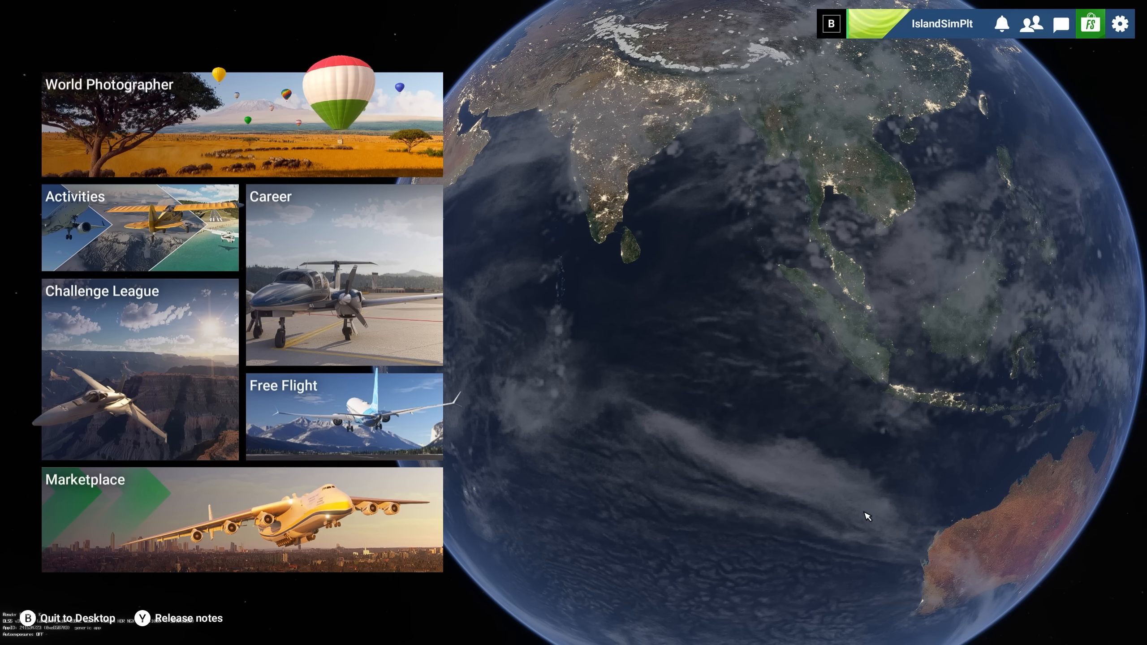
In Microsoft Flight Simulator 2024's Online settings, open the Rolling Cache Path folder chooser and copy the folder's full path
click(1120, 23)
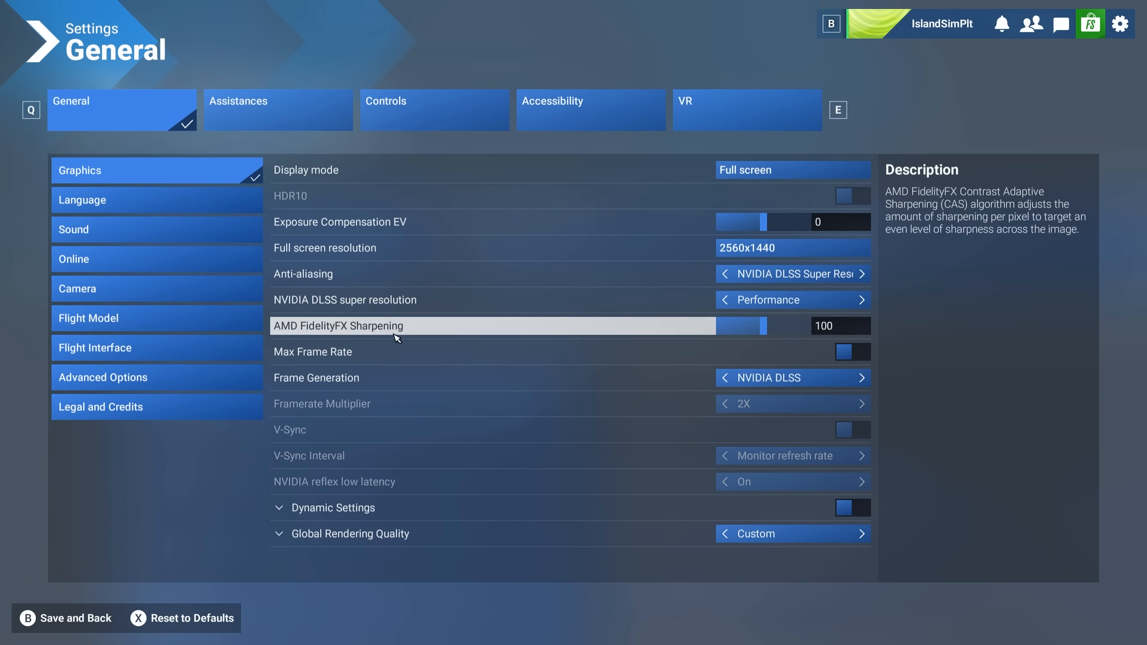
click(90, 259)
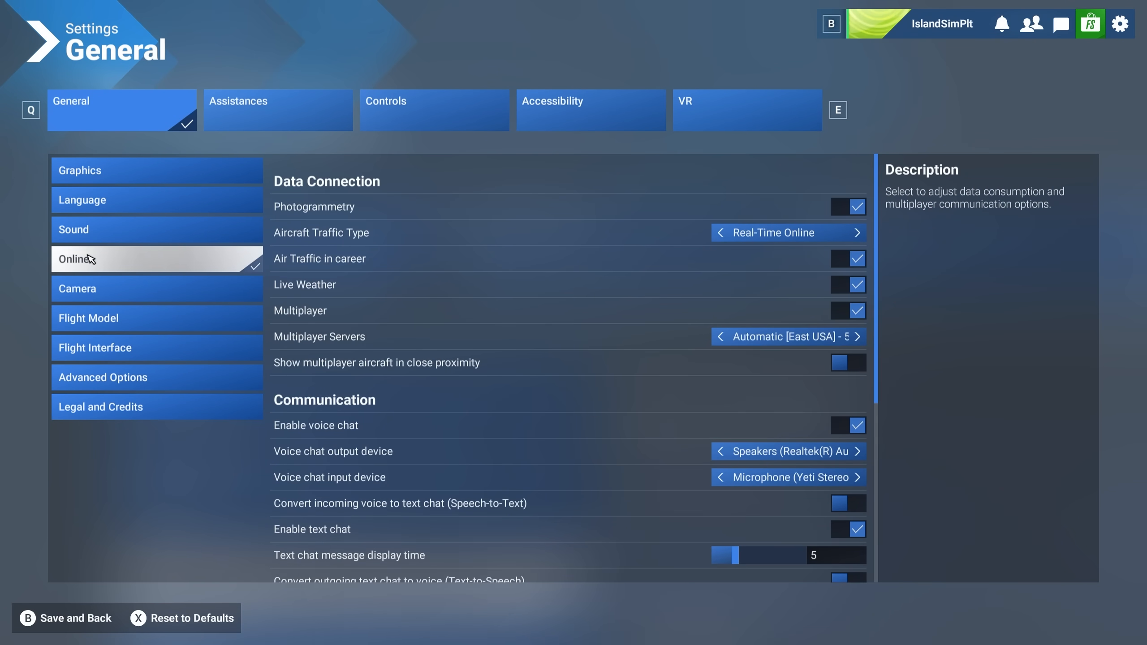
scroll(497, 343, down, 6)
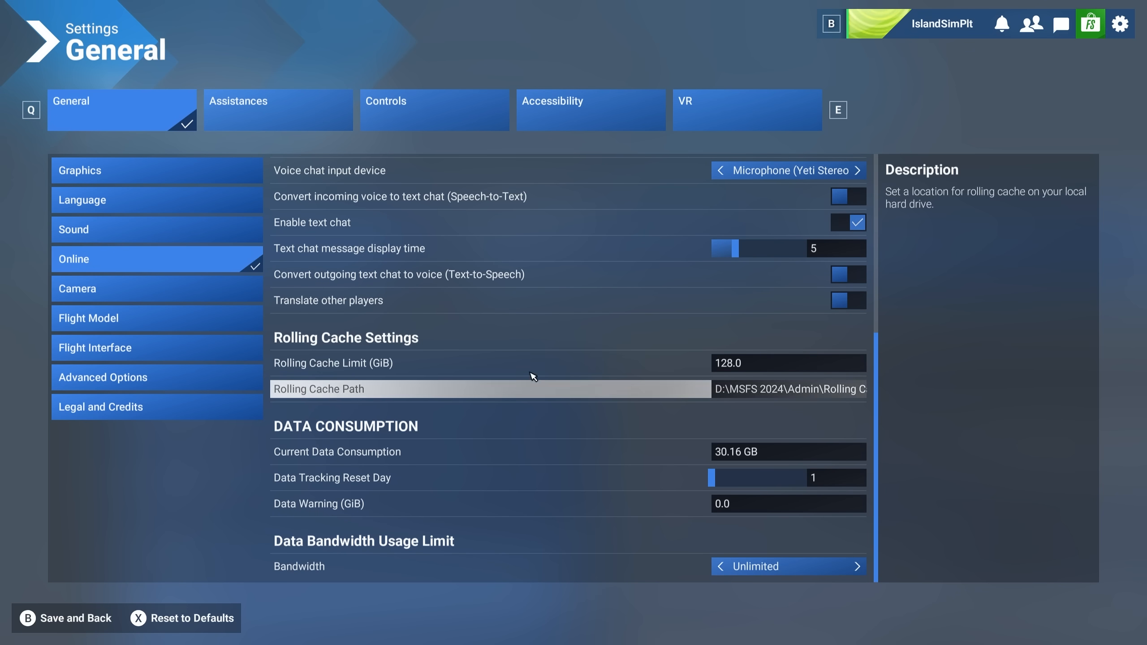
click(767, 392)
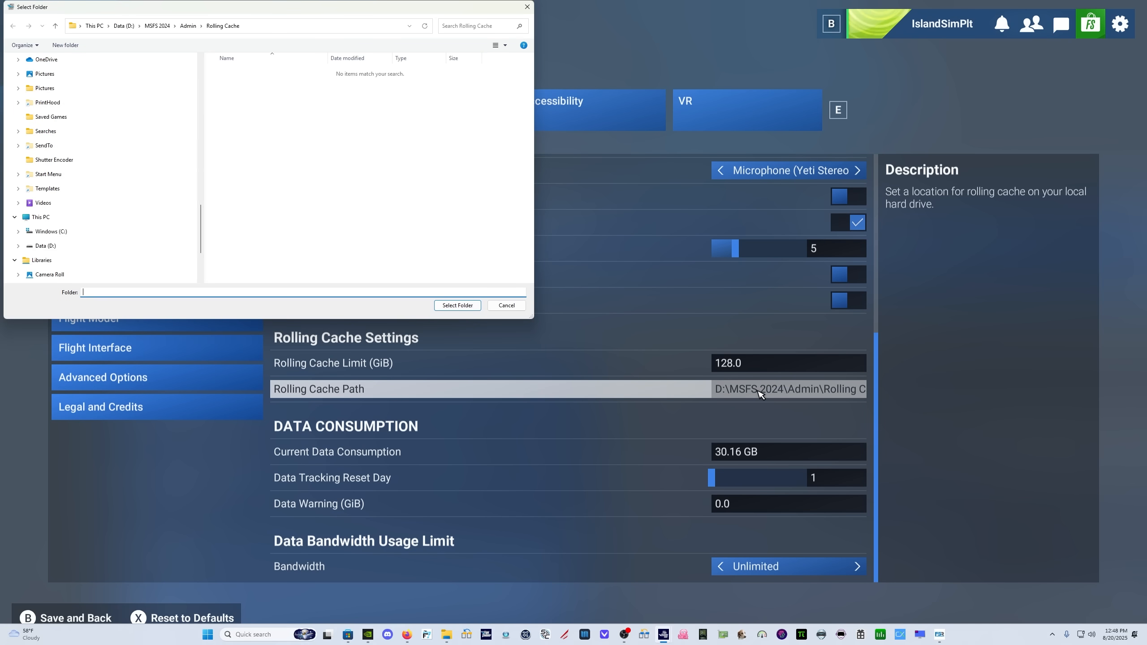
click(252, 27)
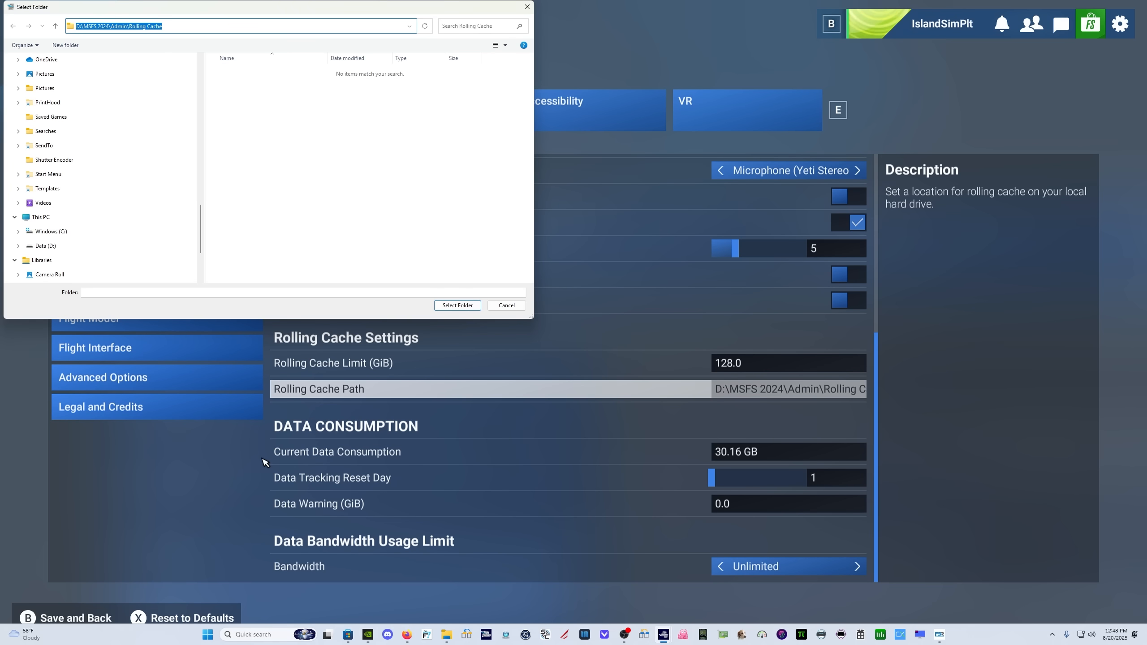
Open Notepad, paste the path D:\MSFS 2024\Admin\Rolling Cache as a note and select the whole line
click(256, 633)
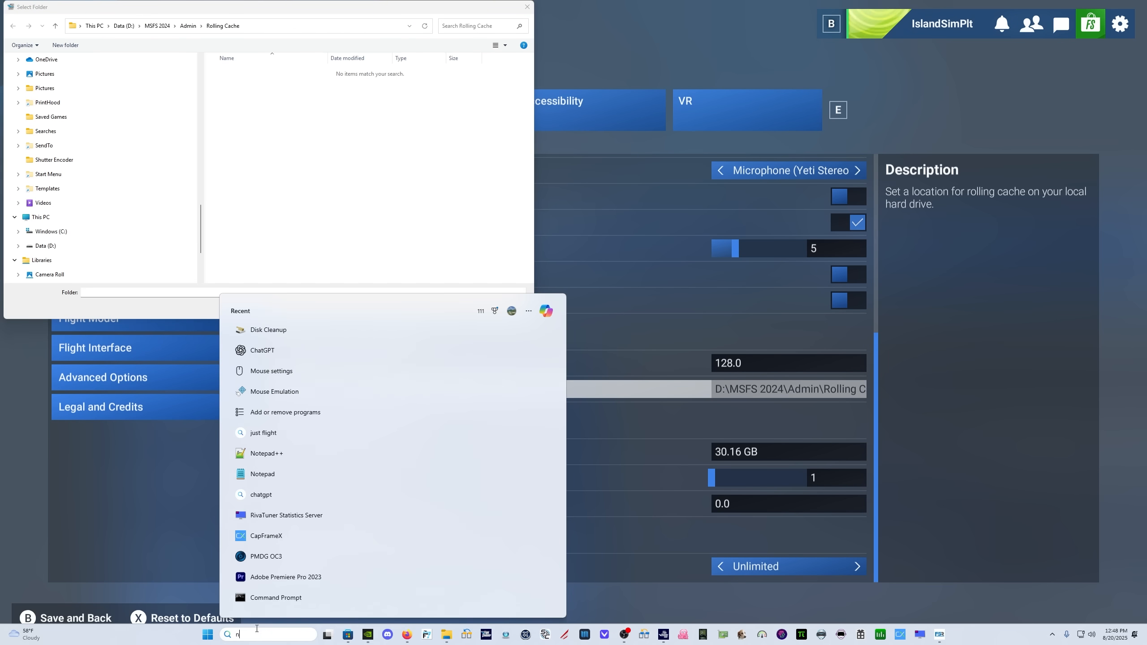
click(262, 474)
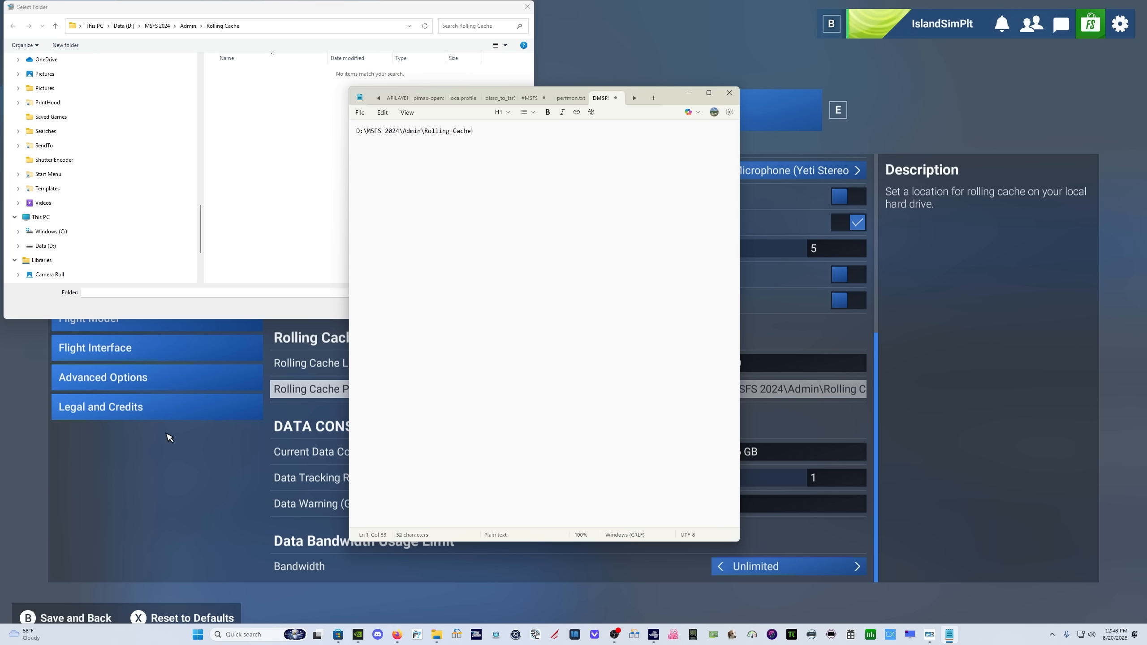
click(517, 144)
key(ctrl+a)
key(ctrl+c)
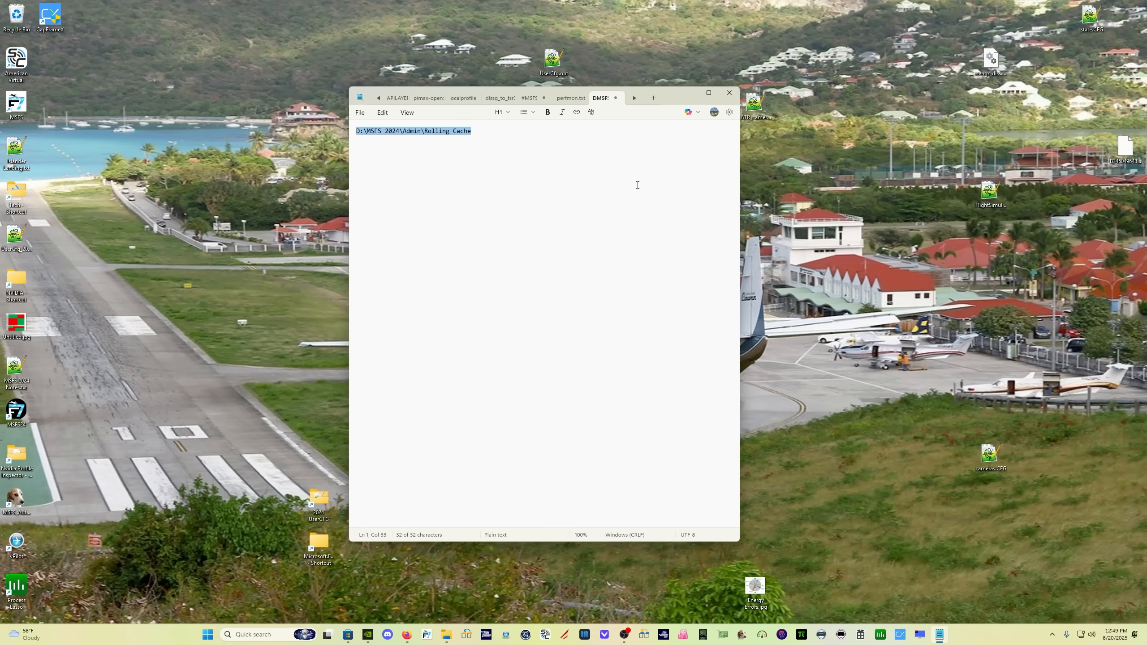
Open the folder D:\MSFS 2024\Admin\Rolling Cache in File Explorer and select the ROLLINGCACHE.CCC file
key(super+e)
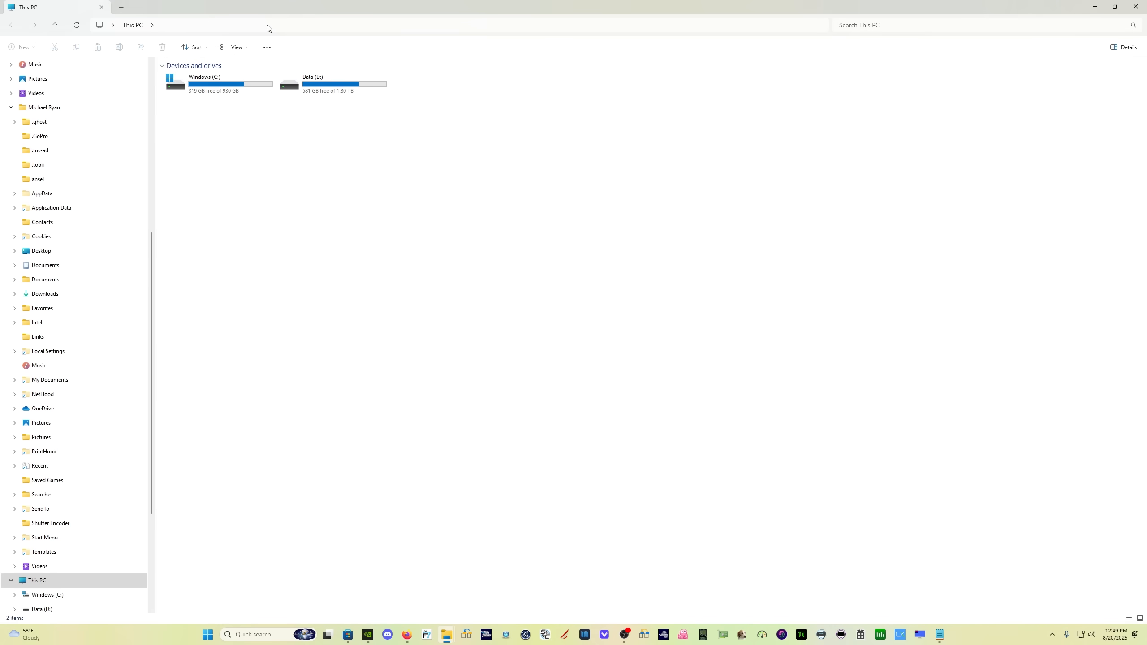
click(268, 25)
key(ctrl+v)
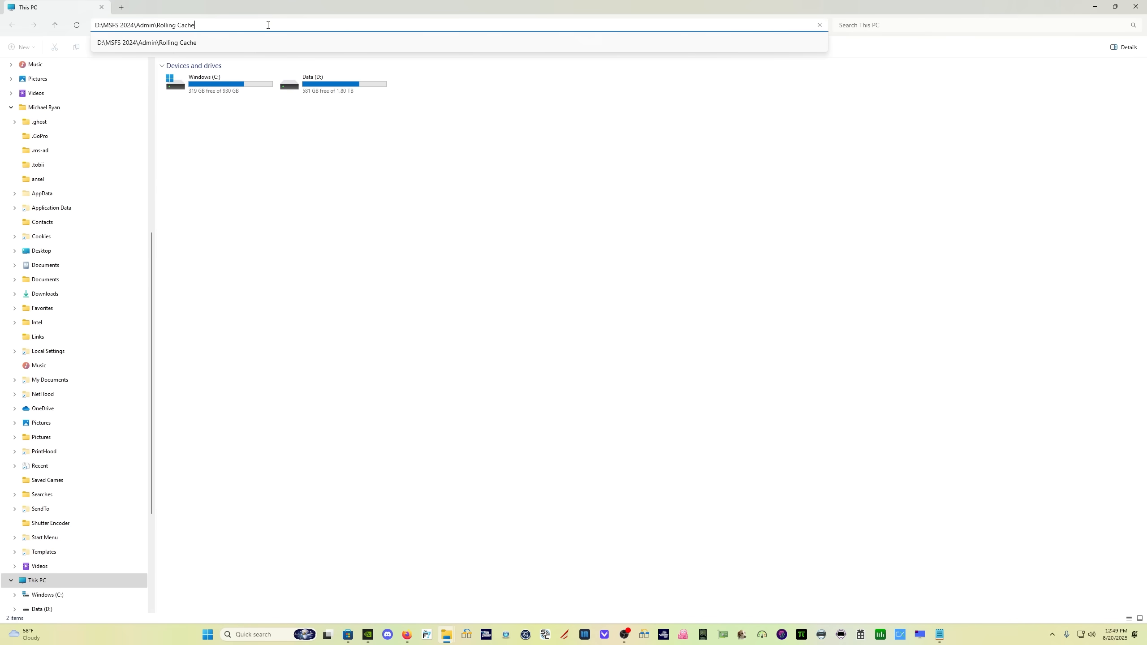
key(Return)
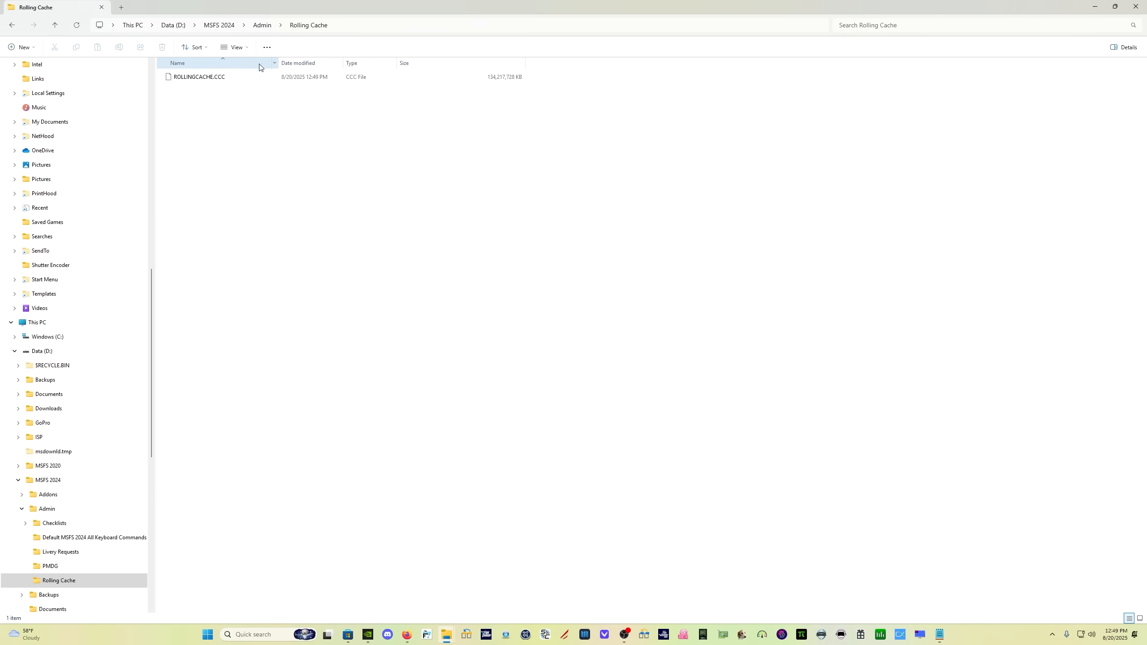
click(252, 74)
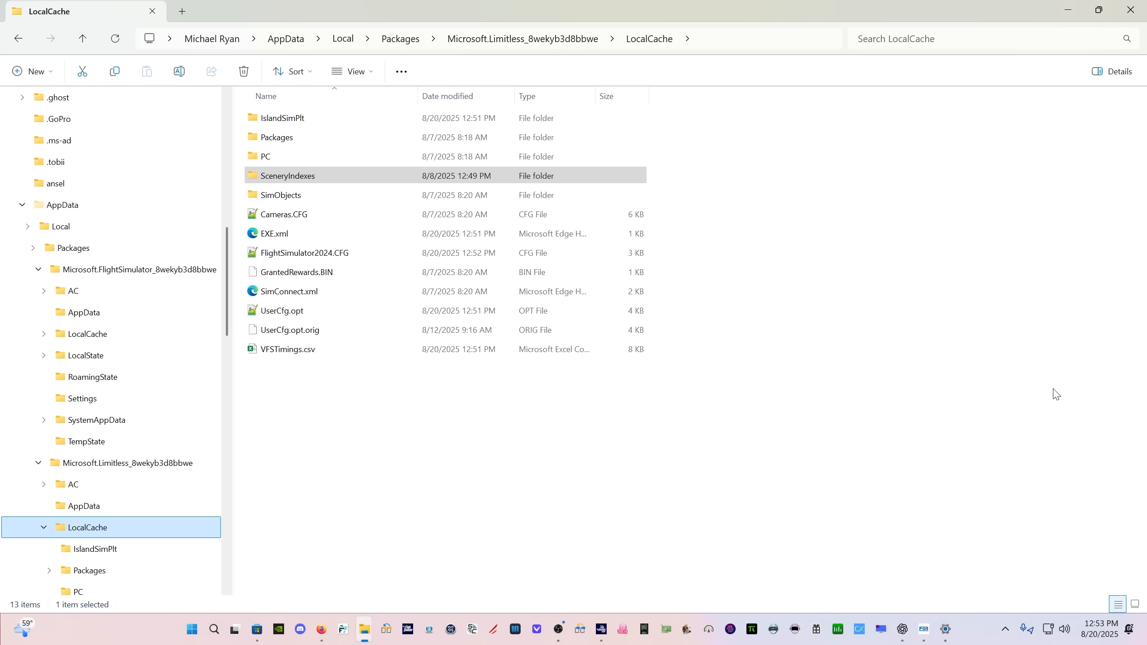
Check the path of the Microsoft.Limitless LocalCache folder, open its SceneryIndexes subfolder and select all the files
click(741, 35)
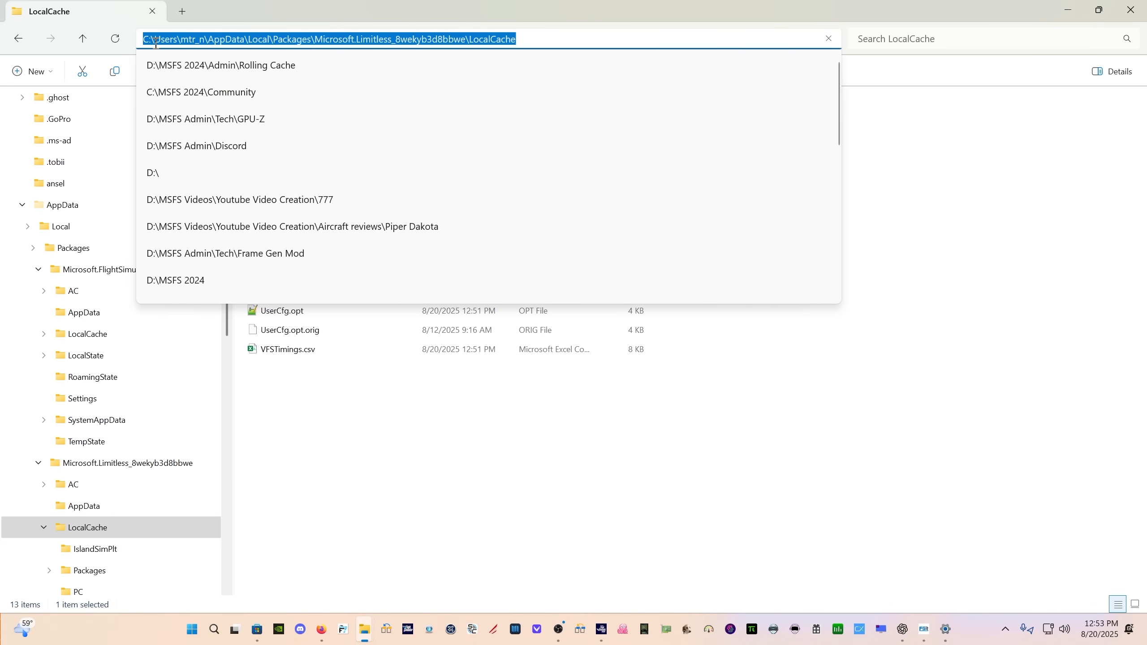
click(219, 39)
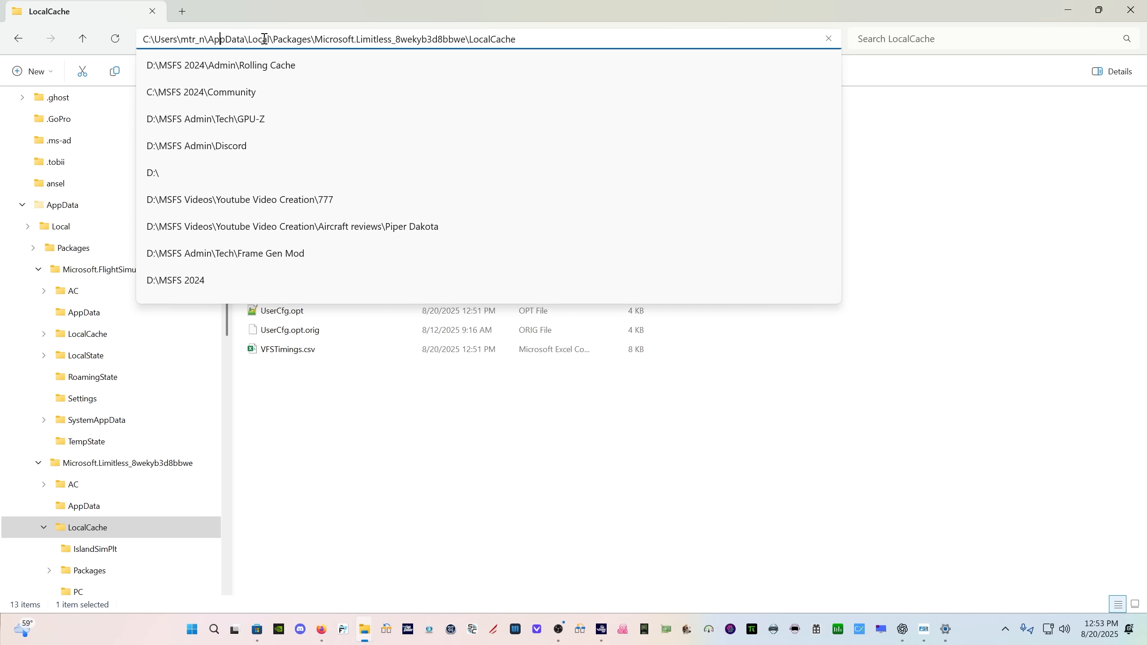
click(297, 39)
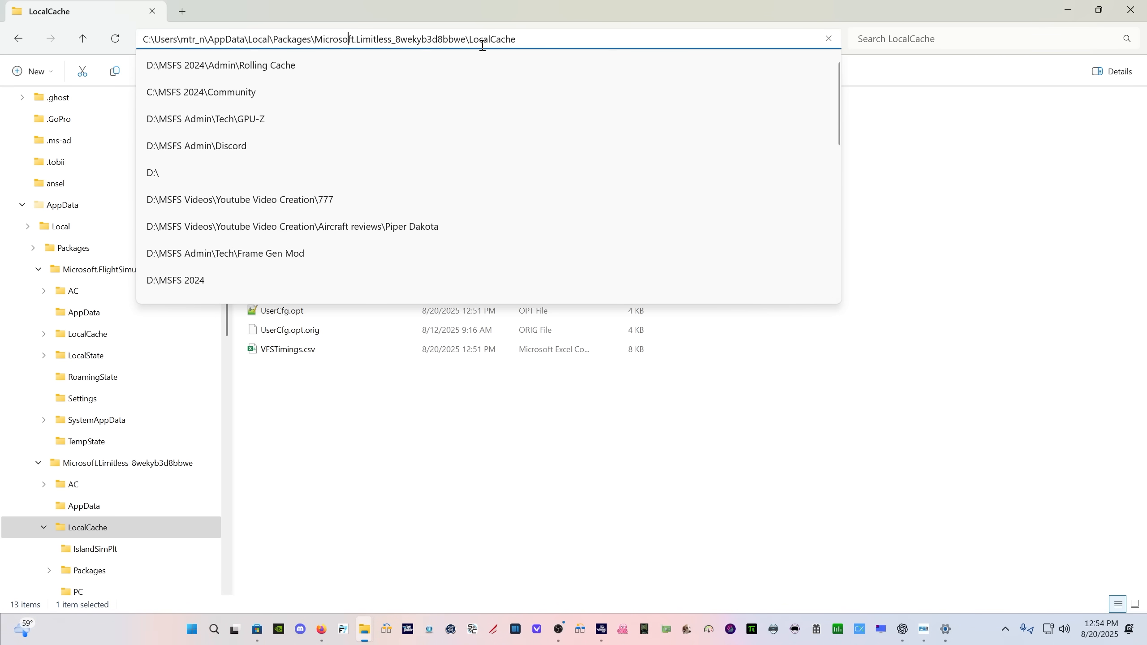
click(696, 418)
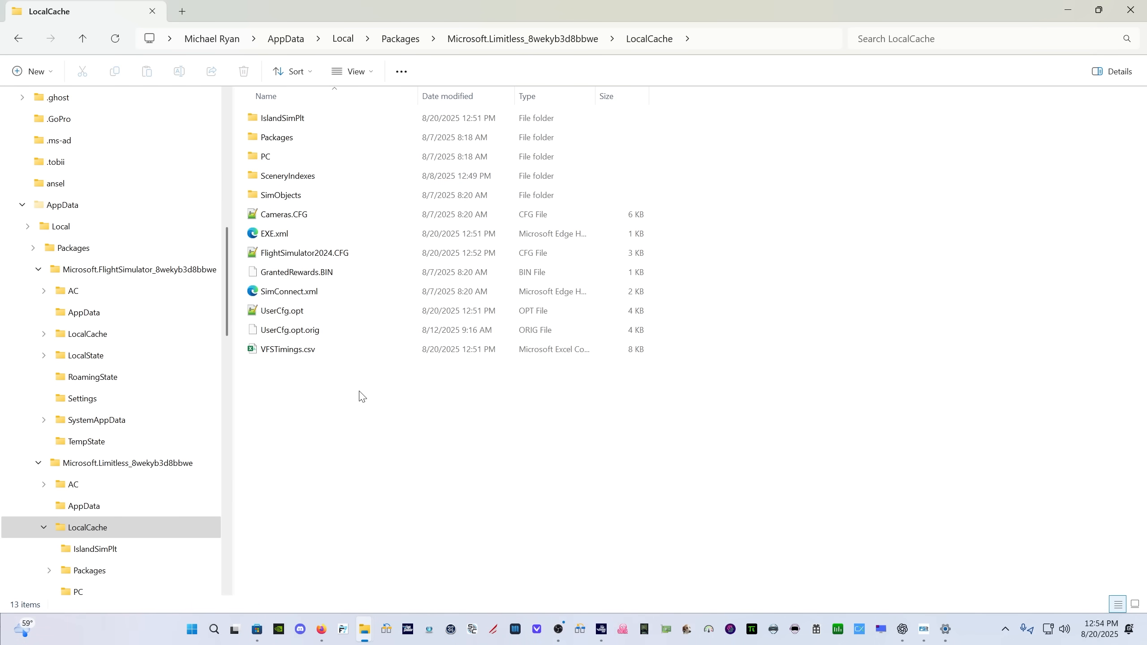
double_click(316, 177)
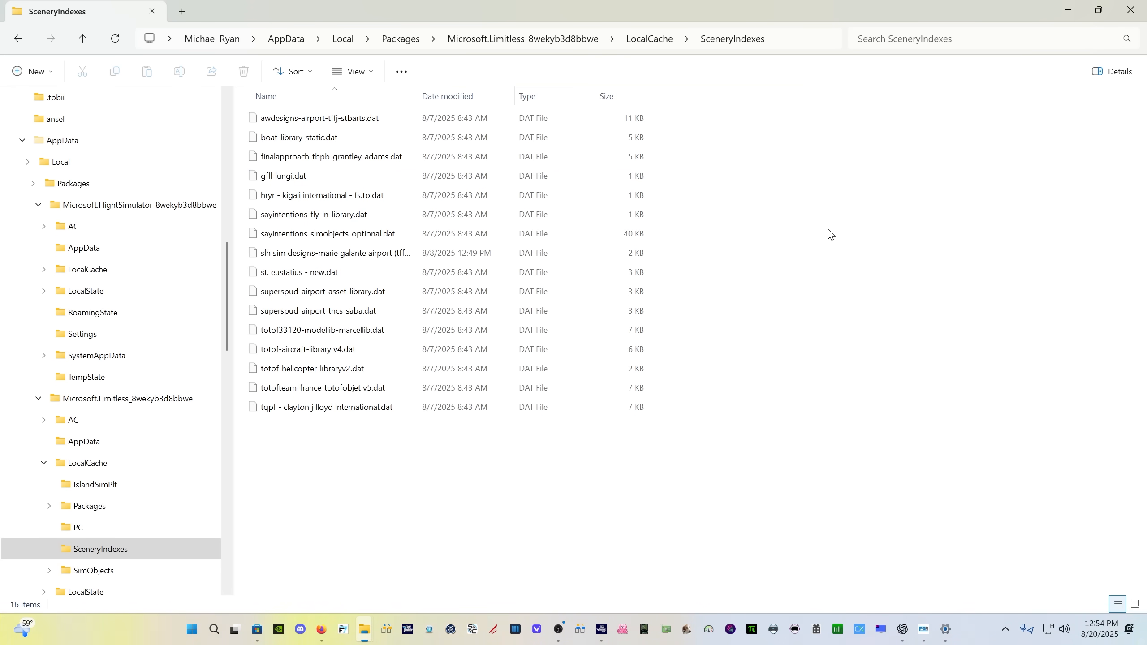
key(ctrl+a)
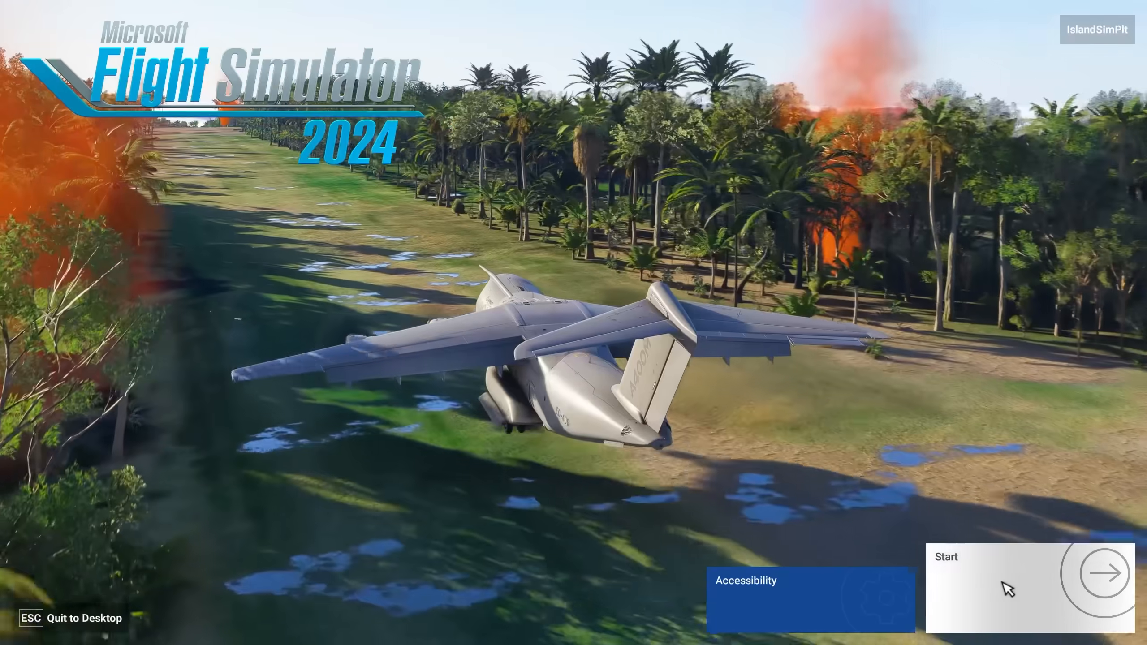
Start Microsoft Flight Simulator 2024 from its title screen and review the Online settings
click(1007, 589)
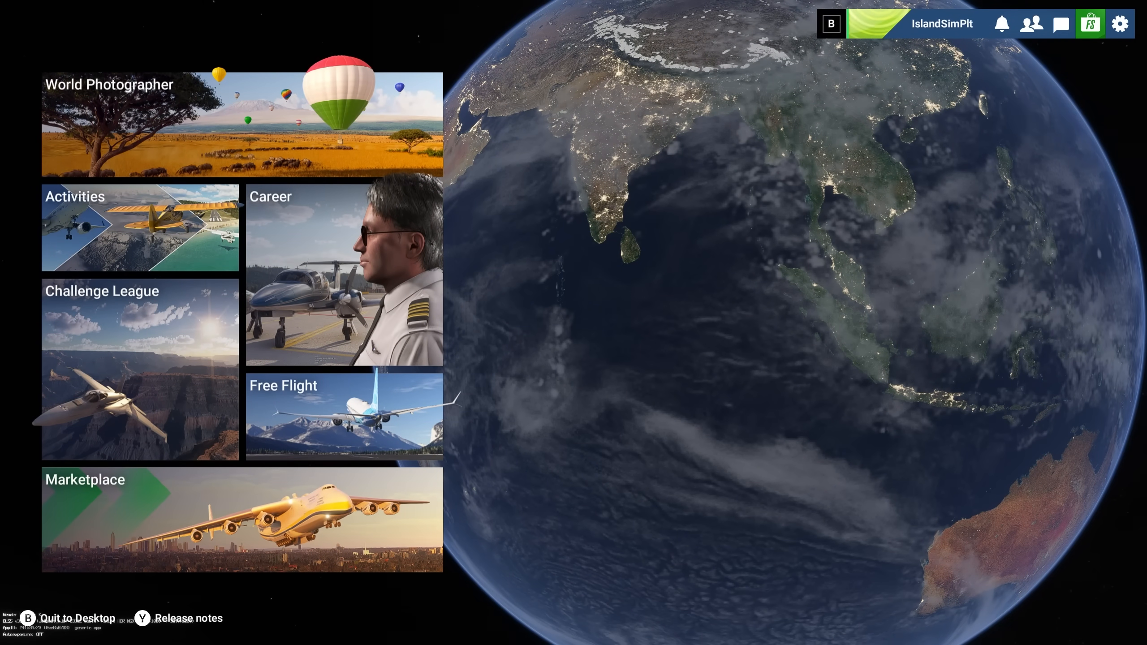
click(1120, 23)
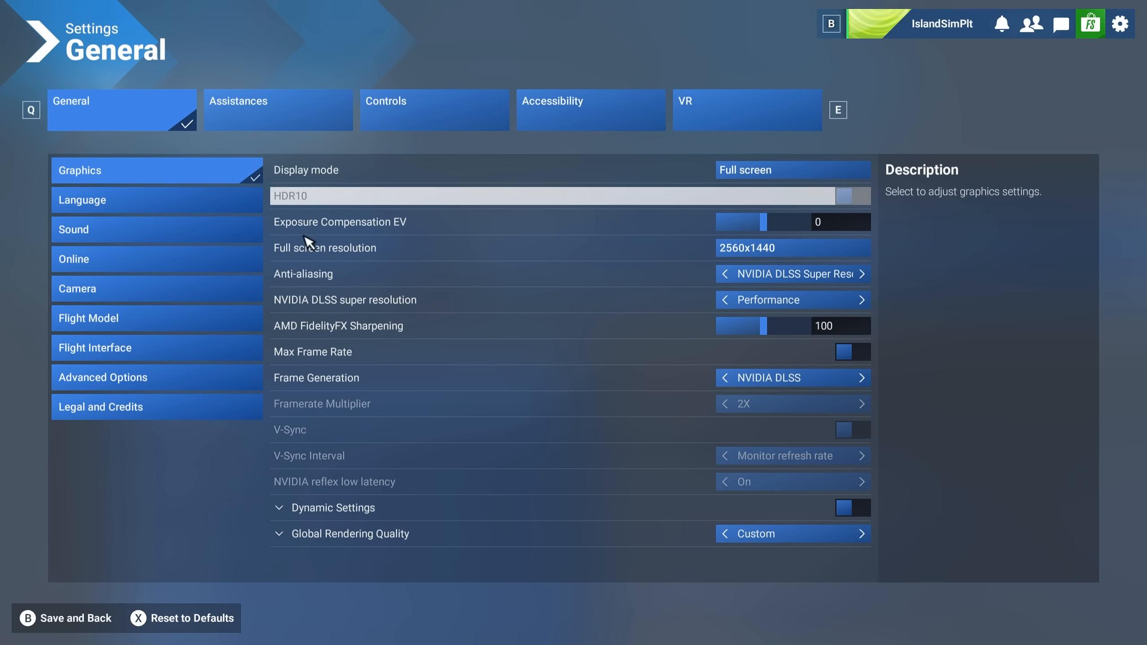
click(66, 262)
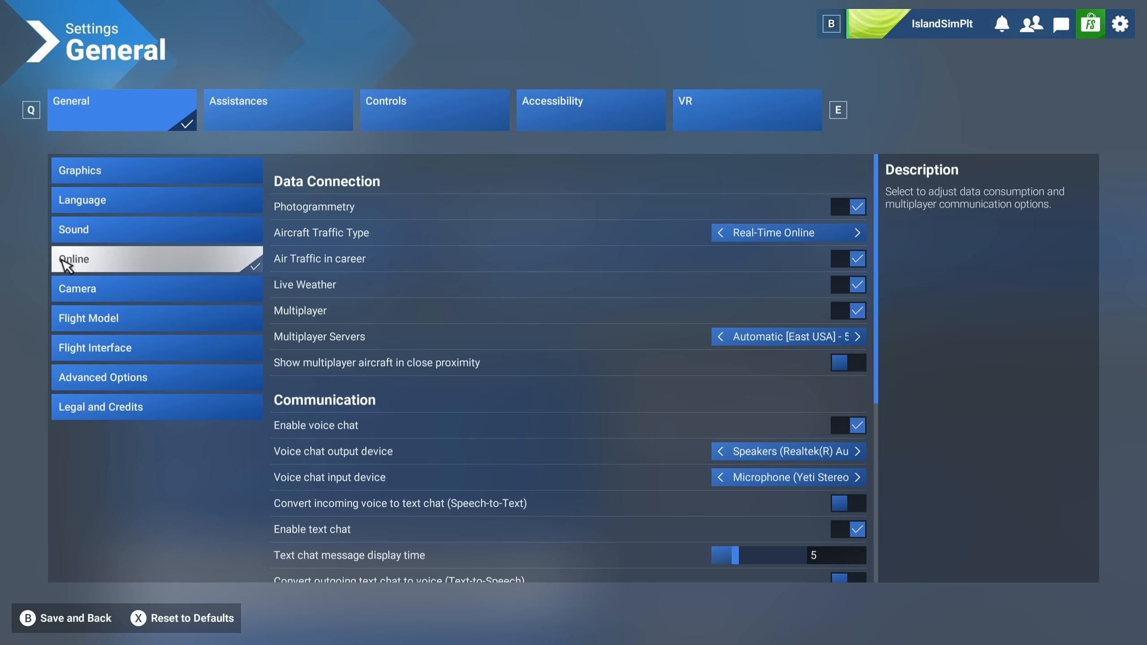
scroll(501, 323, down, 5)
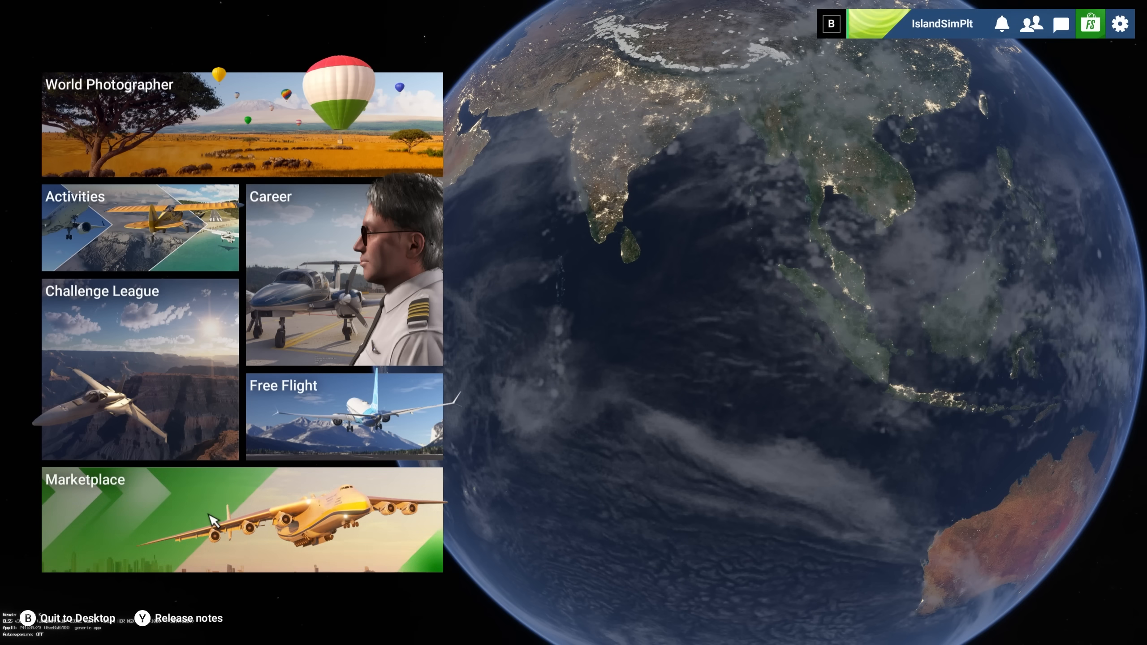
Search the Marketplace's My library for "dakota", select the PA28-236 Piper Aircraft package to view its download option, and leave the library
click(209, 516)
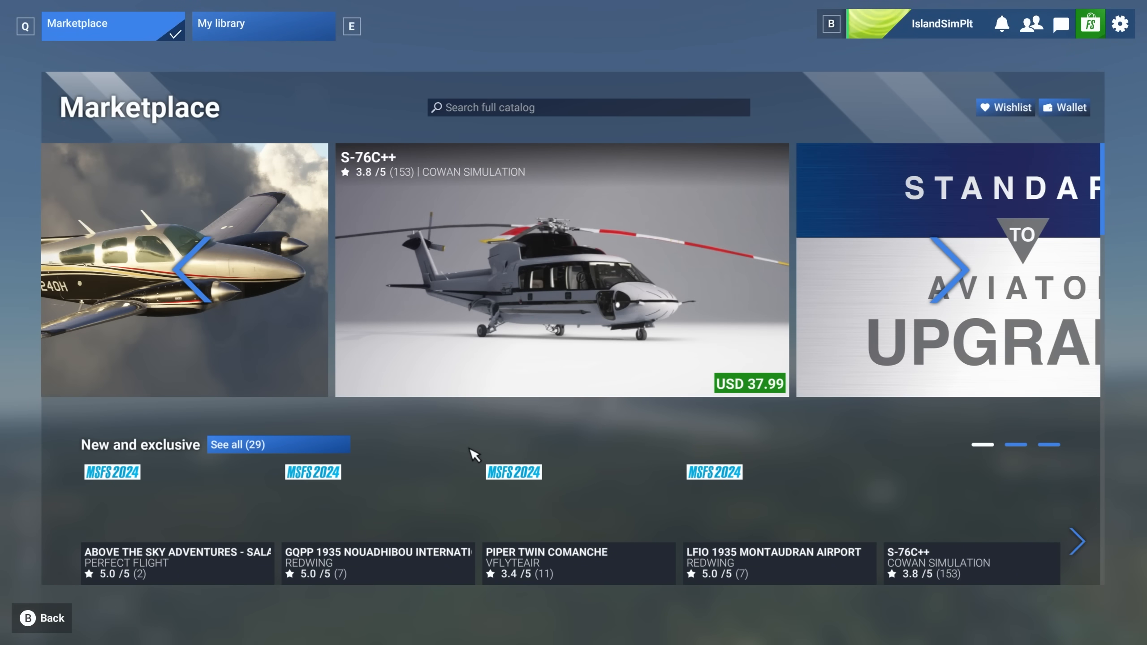
click(241, 29)
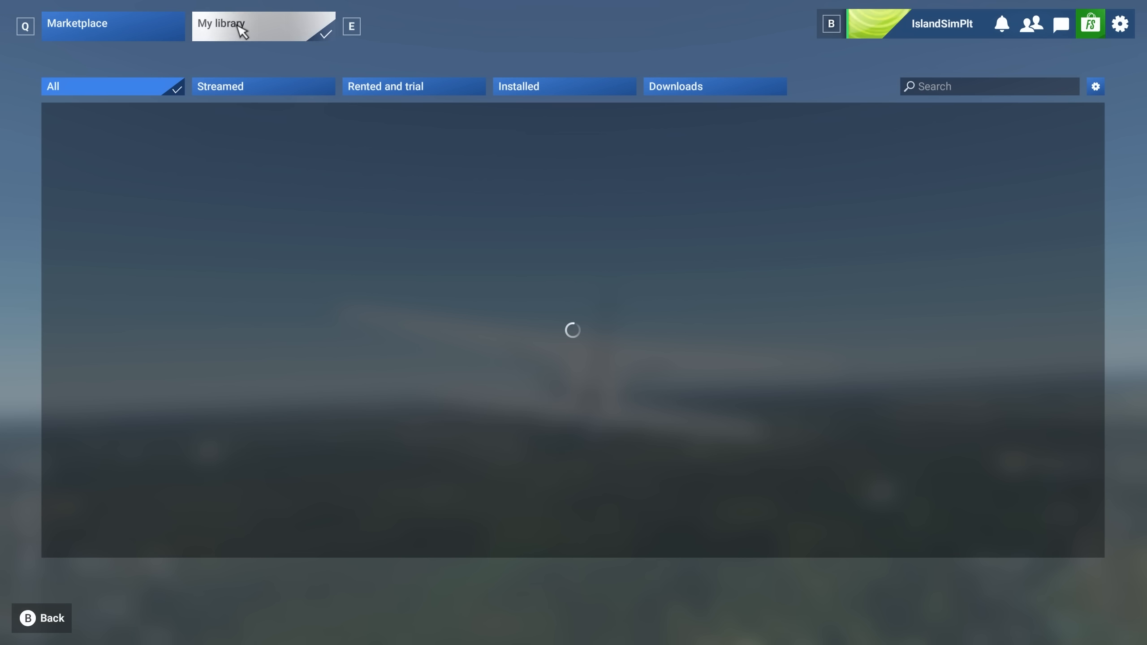
click(997, 88)
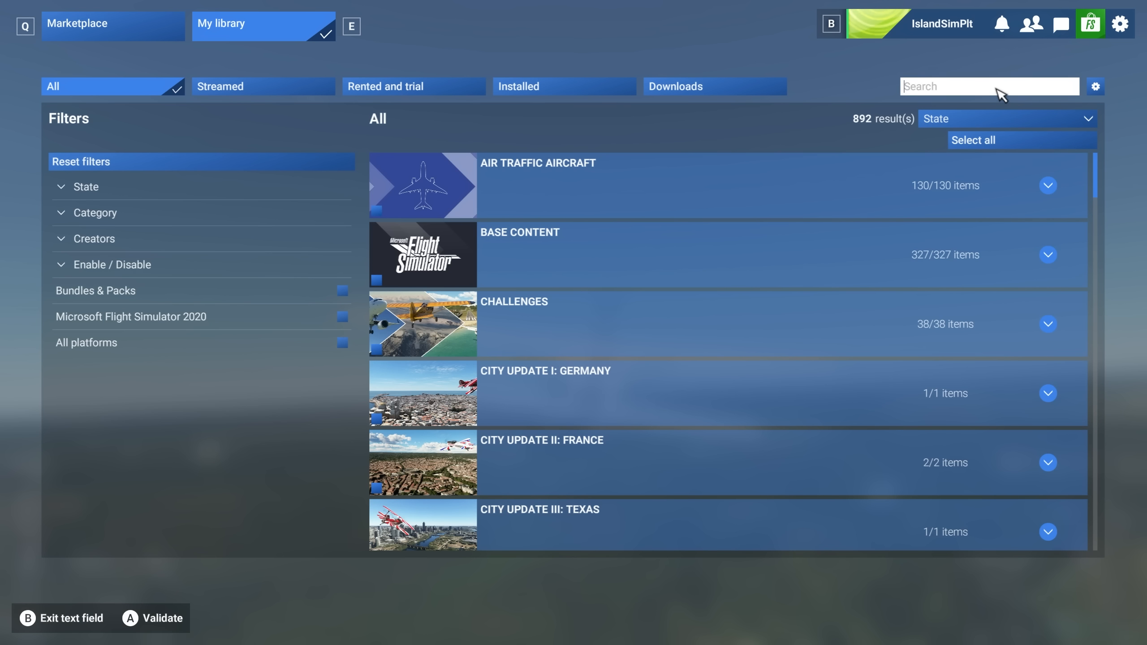
text(dakota)
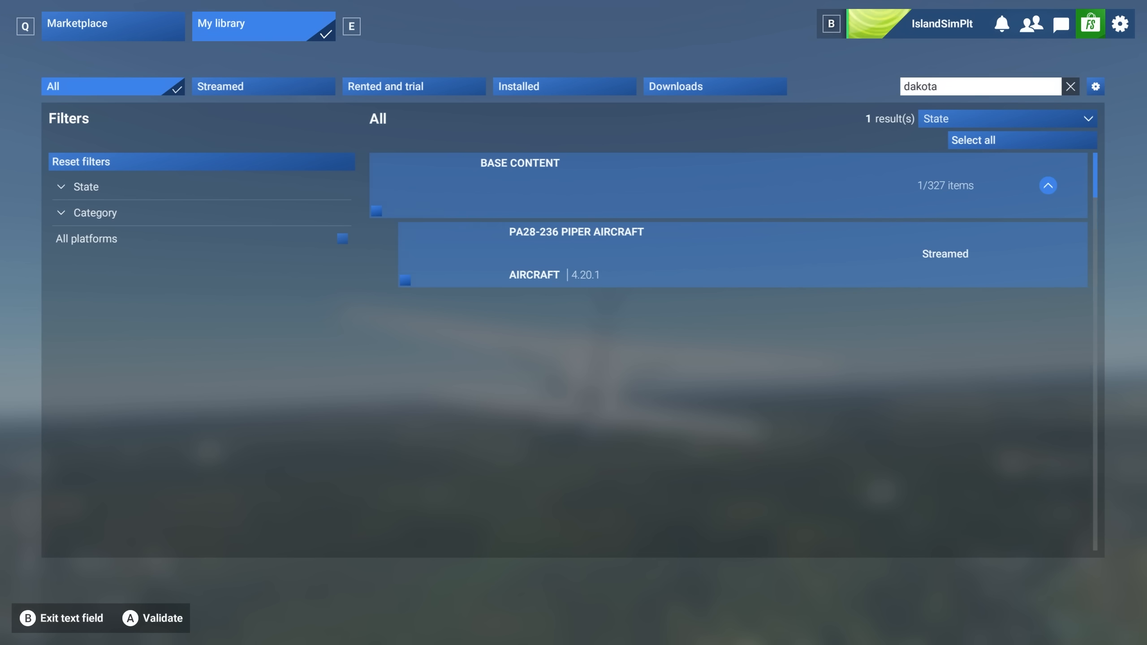
key(Return)
click(723, 251)
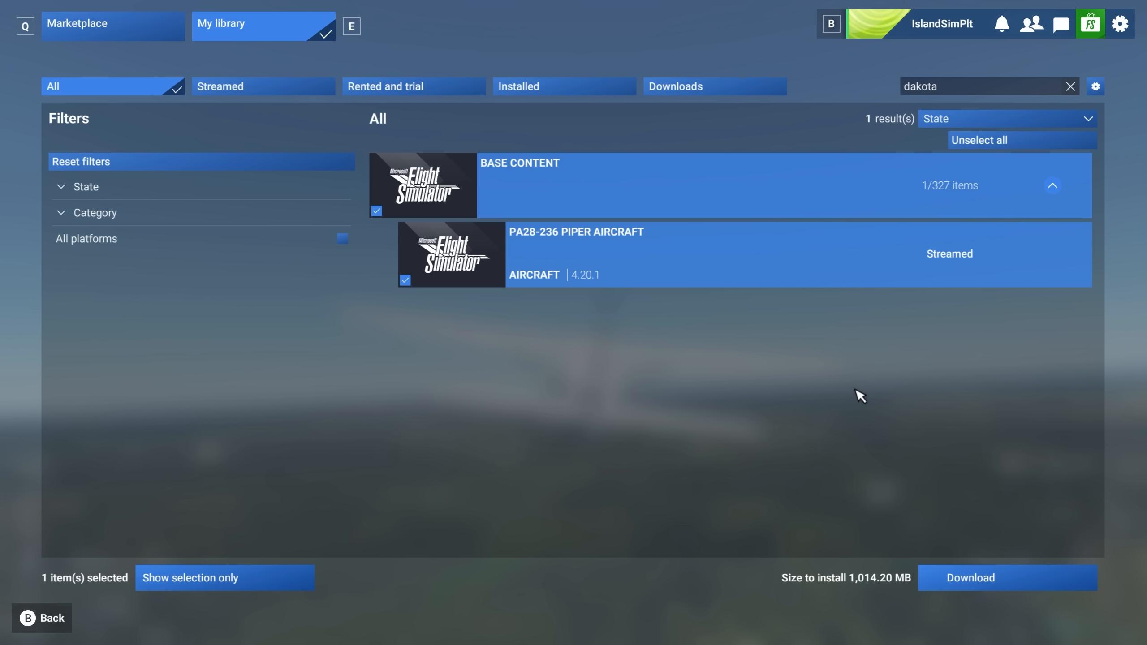
key(Escape)
Expand Global Rendering Quality in the Graphics settings and review the advanced options
click(1120, 23)
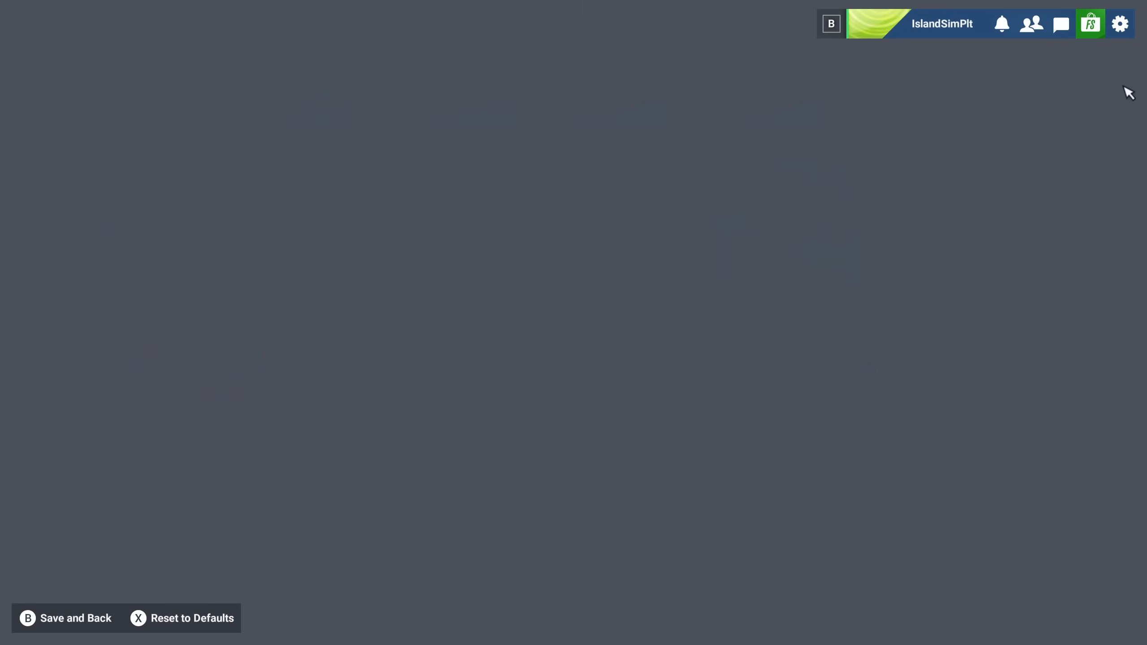
click(393, 541)
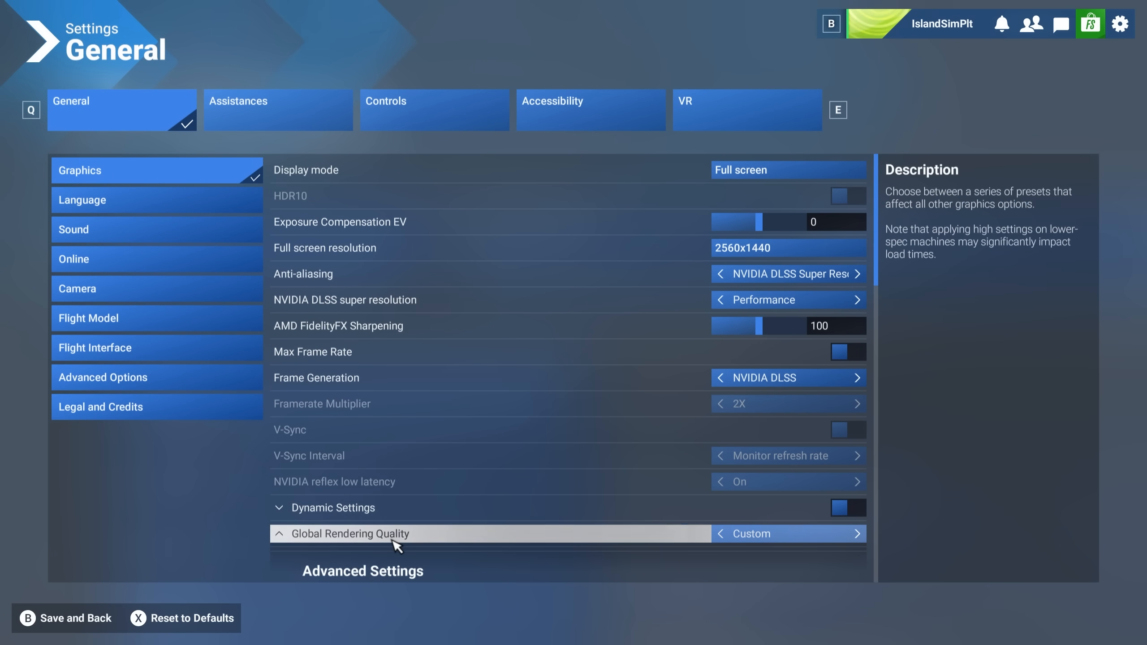
scroll(447, 515, down, 15)
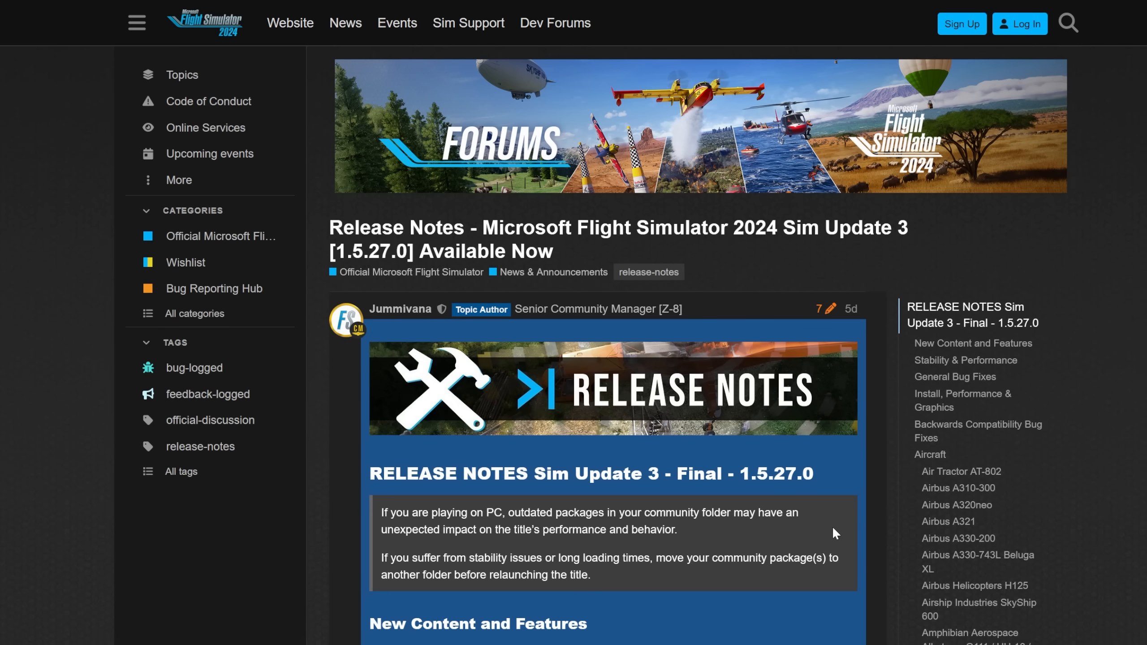
Read the Sim Update 3 release notes on the forums, covering new features and stability and performance
scroll(833, 530, down, 8)
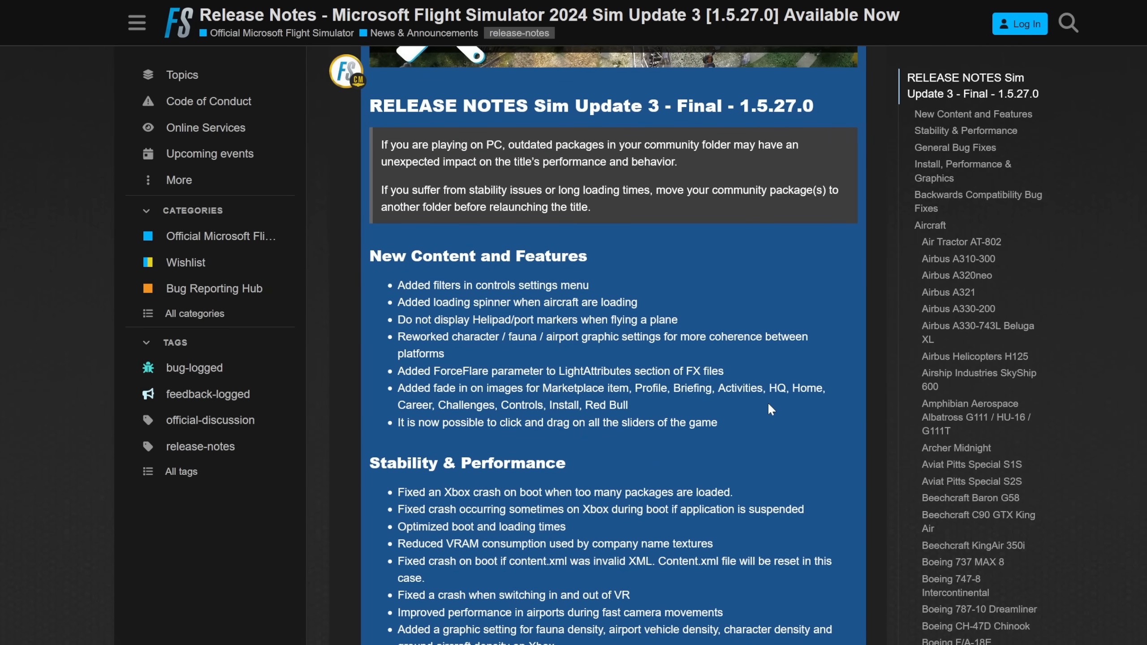
Read the release notes from Stability & Performance through General Bug Fixes, Install, Performance & Graphics and Backwards Compatibility to the Aircraft section
scroll(769, 406, down, 6)
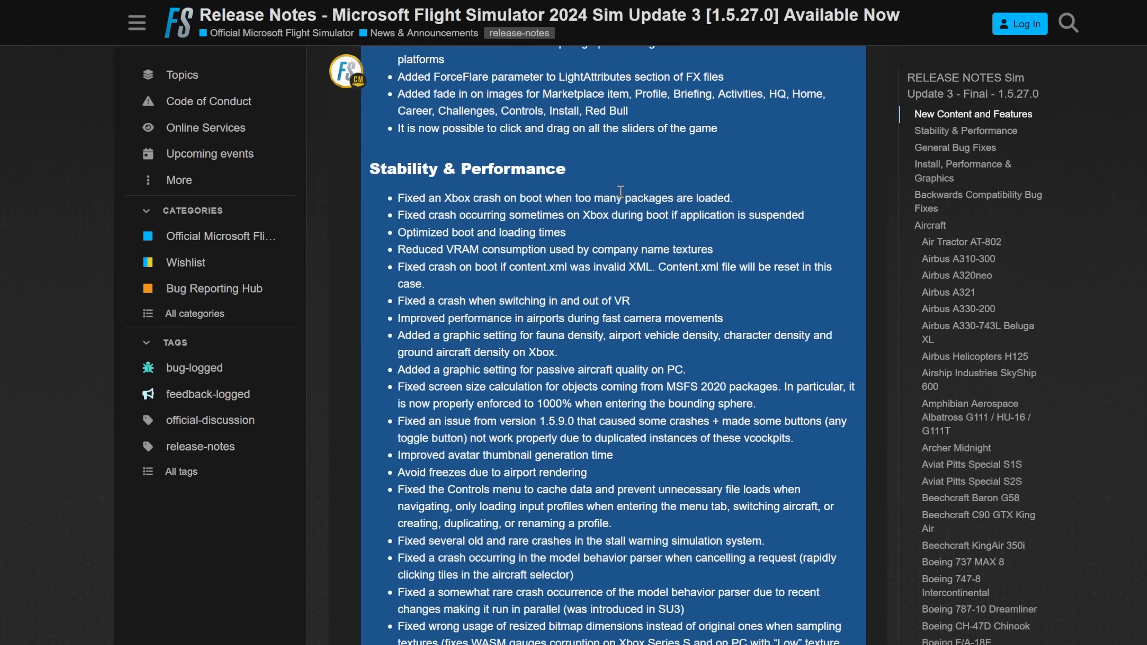
scroll(663, 517, down, 5)
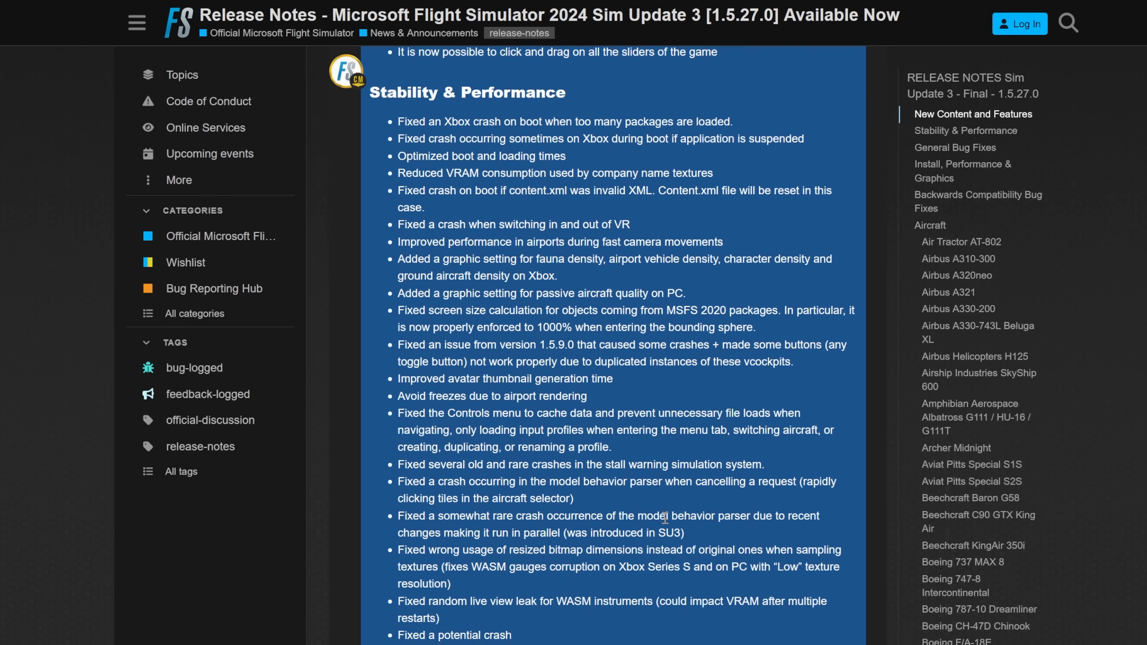
scroll(665, 521, down, 14)
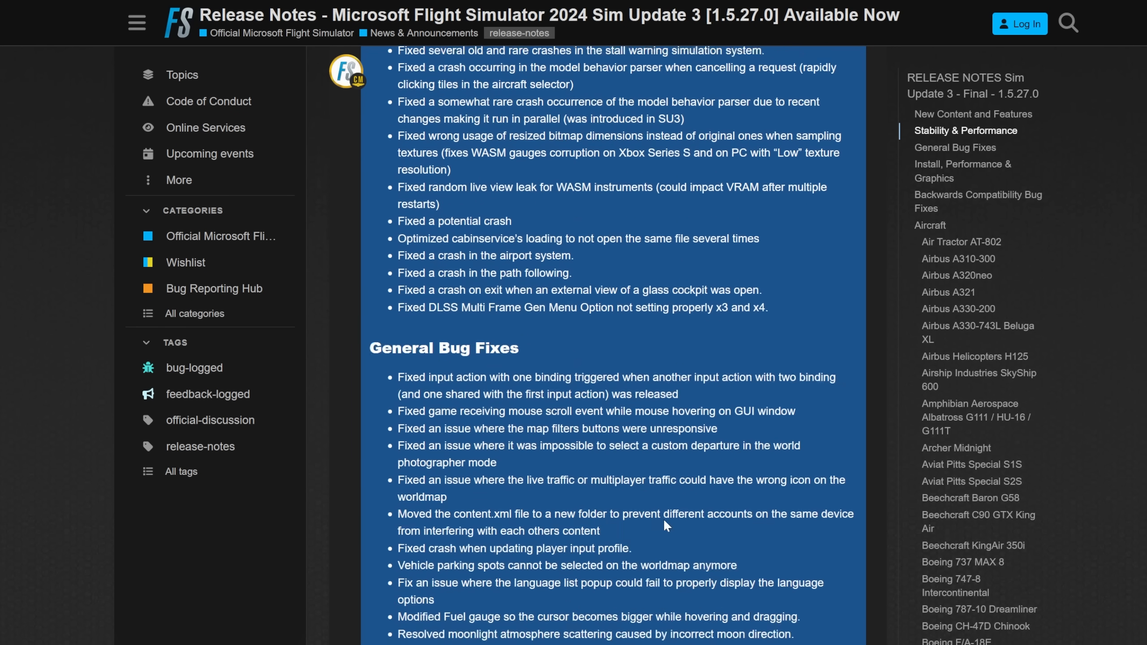
scroll(664, 520, down, 20)
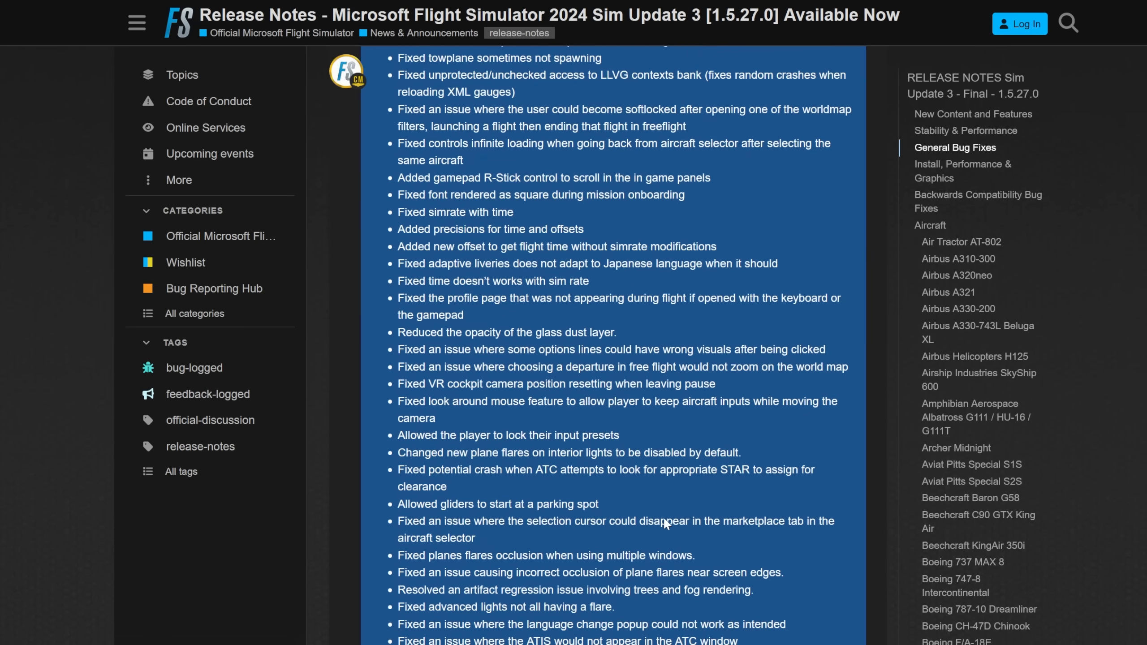
scroll(663, 516, down, 2)
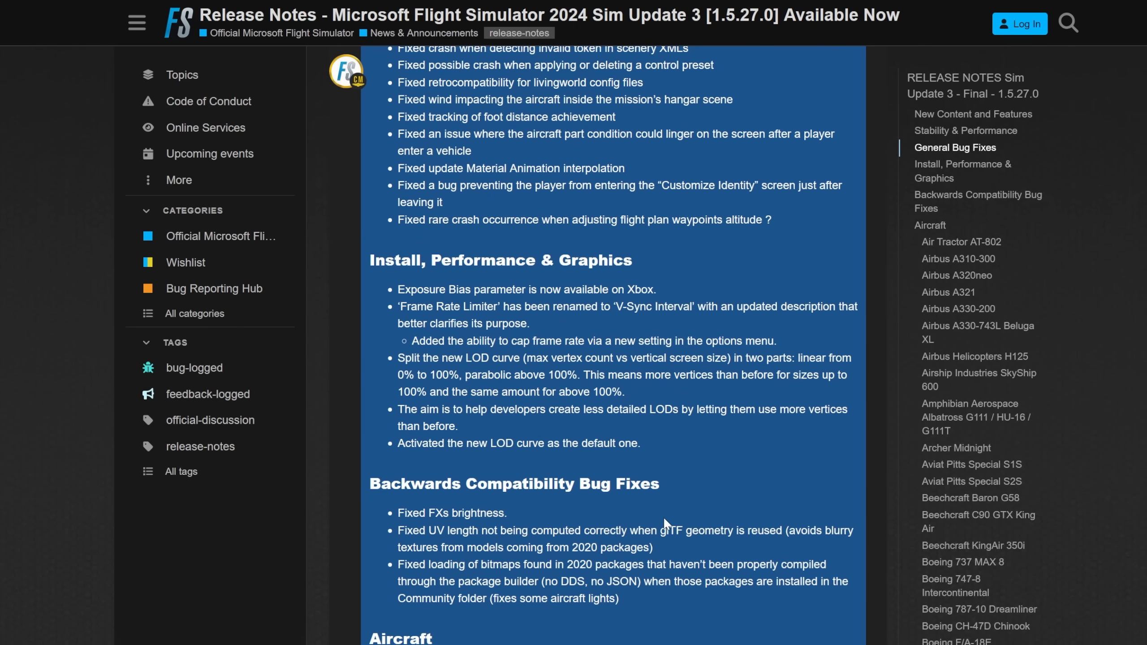
scroll(663, 516, down, 10)
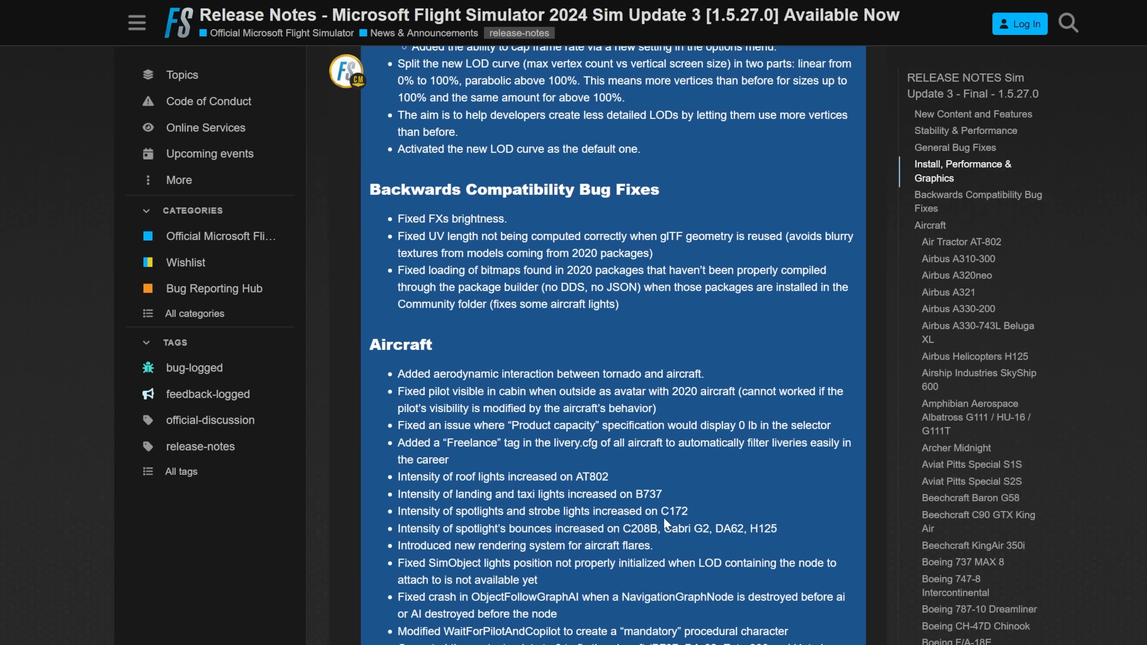
scroll(663, 516, down, 2)
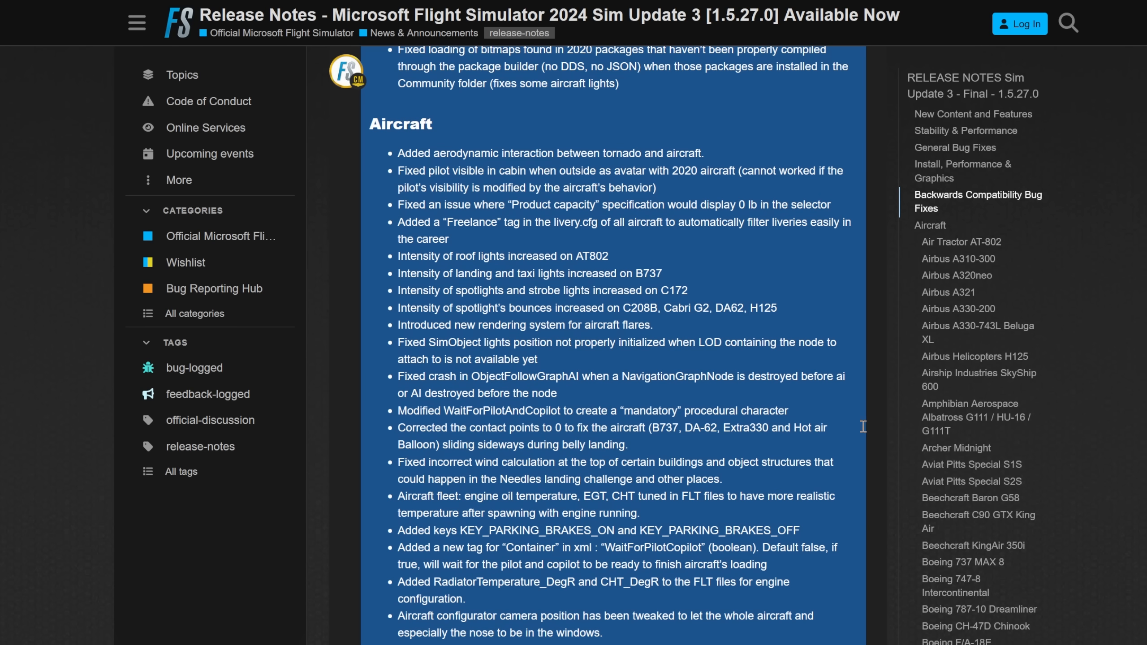
Browse the release notes' table of contents past the aircraft entries and go to the Glass Cockpits section
scroll(955, 432, down, 5)
scroll(954, 433, down, 20)
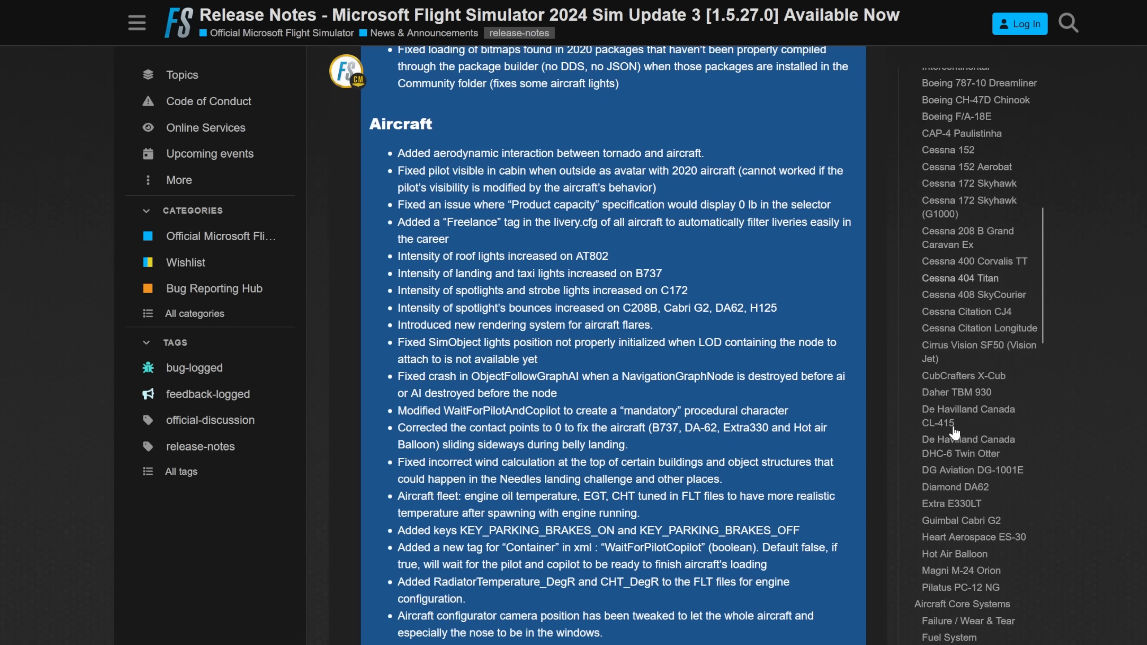
scroll(949, 427, up, 5)
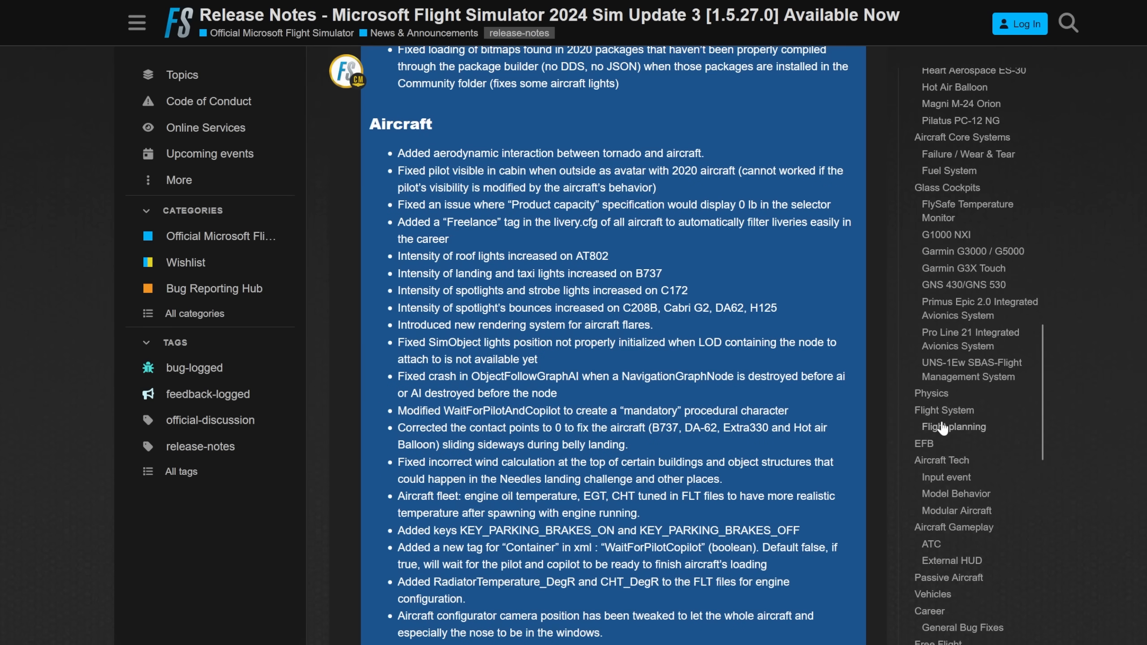
click(952, 188)
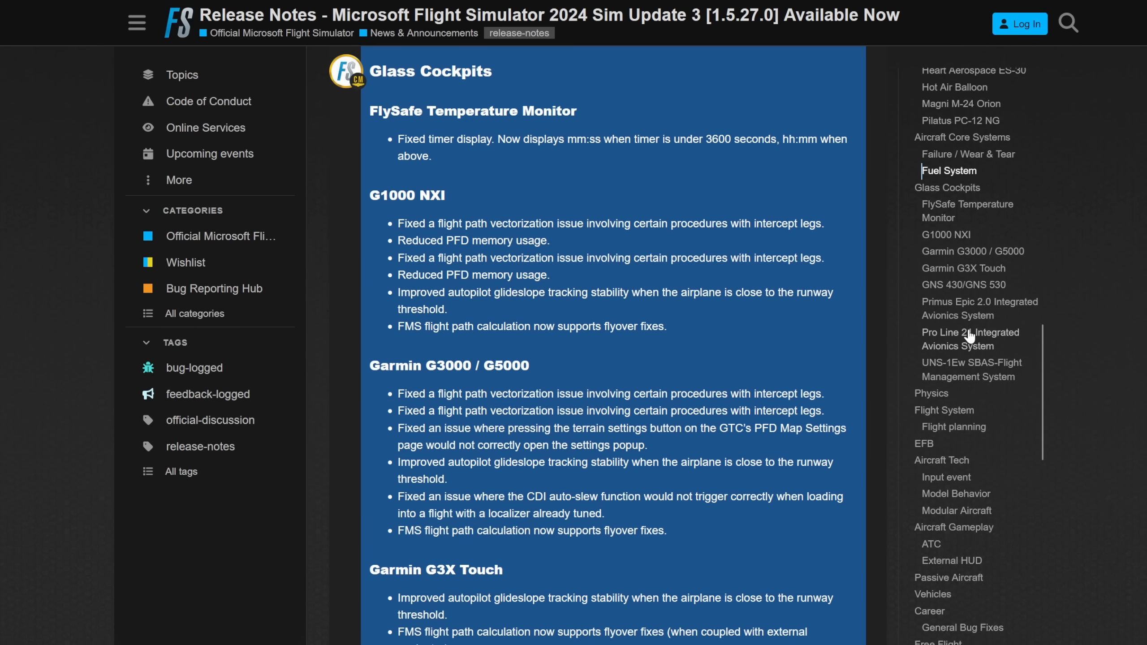
Go to the Physics section of the release notes and read on through Flight System, Flight planning and EFB
click(931, 393)
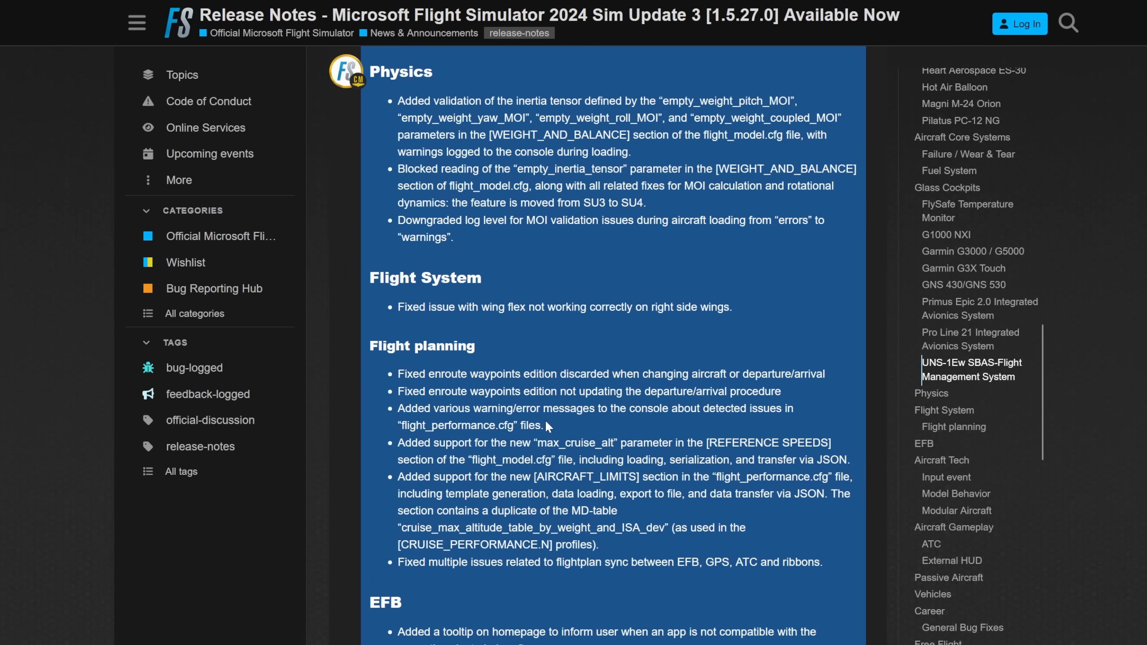
scroll(544, 420, down, 10)
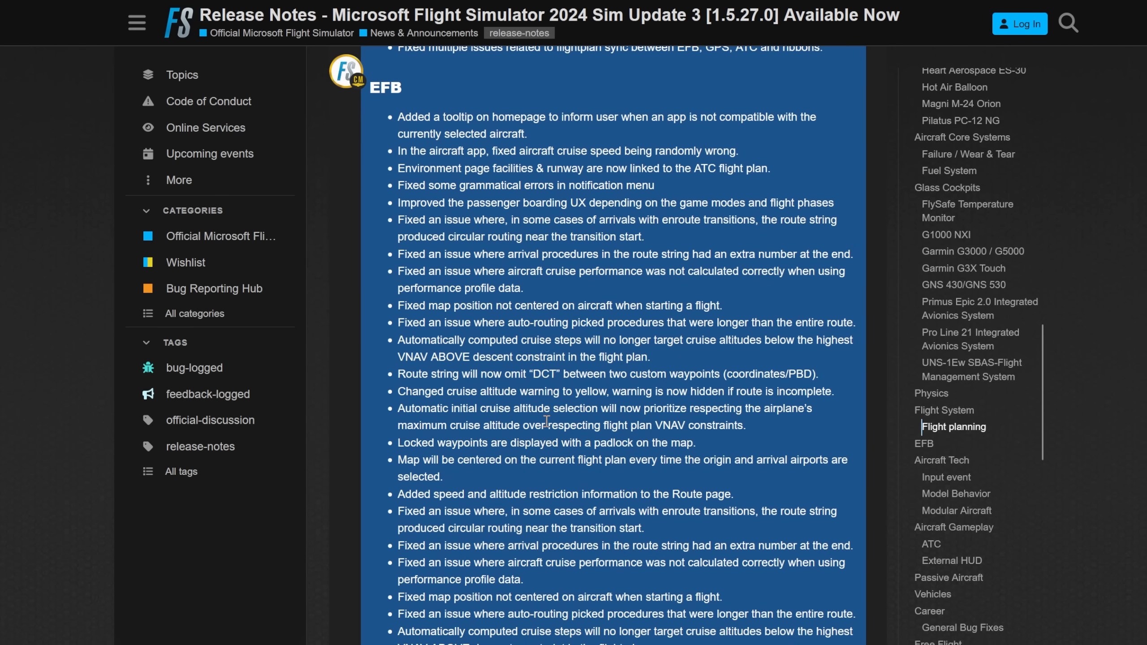
scroll(546, 420, down, 2)
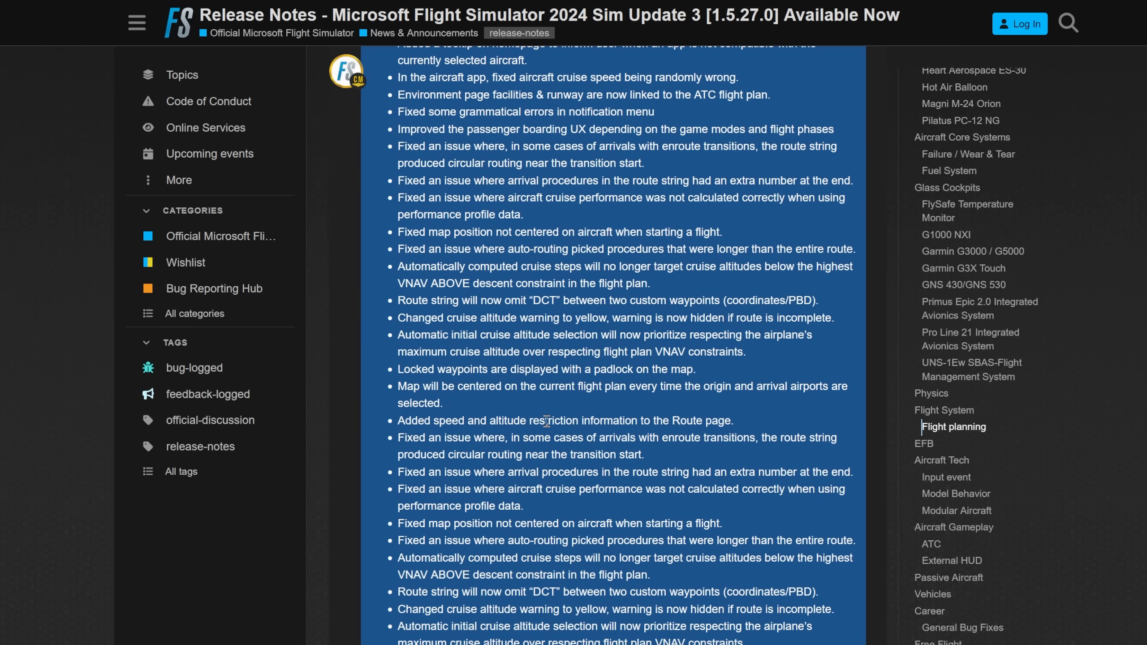
scroll(545, 420, down, 4)
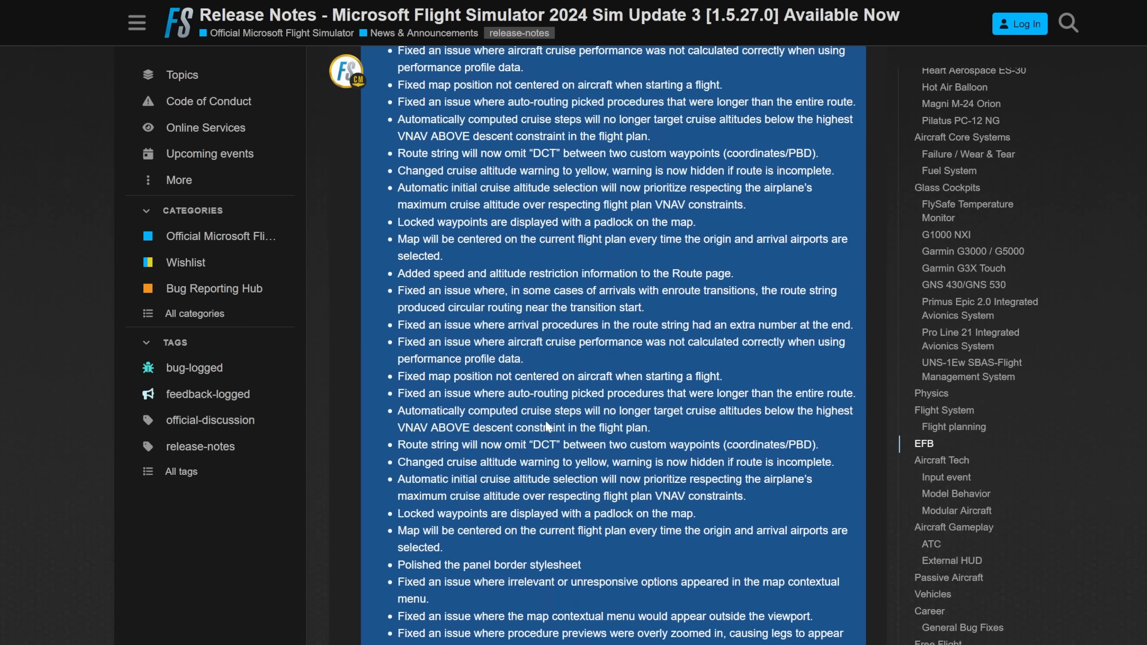
scroll(544, 420, down, 10)
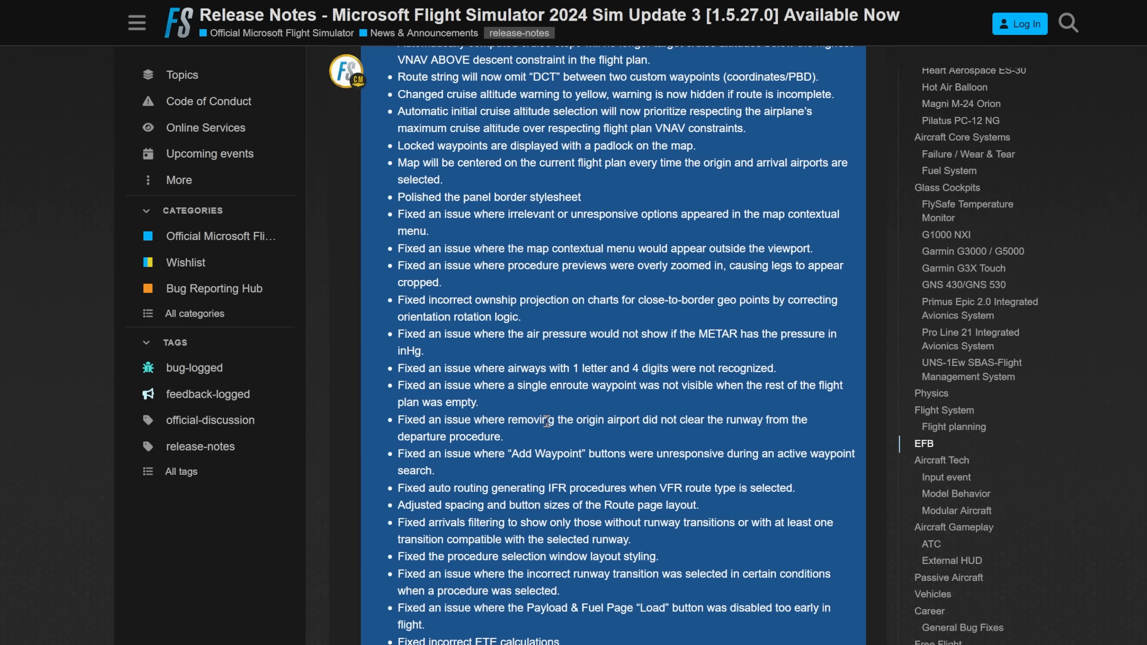
scroll(547, 421, down, 4)
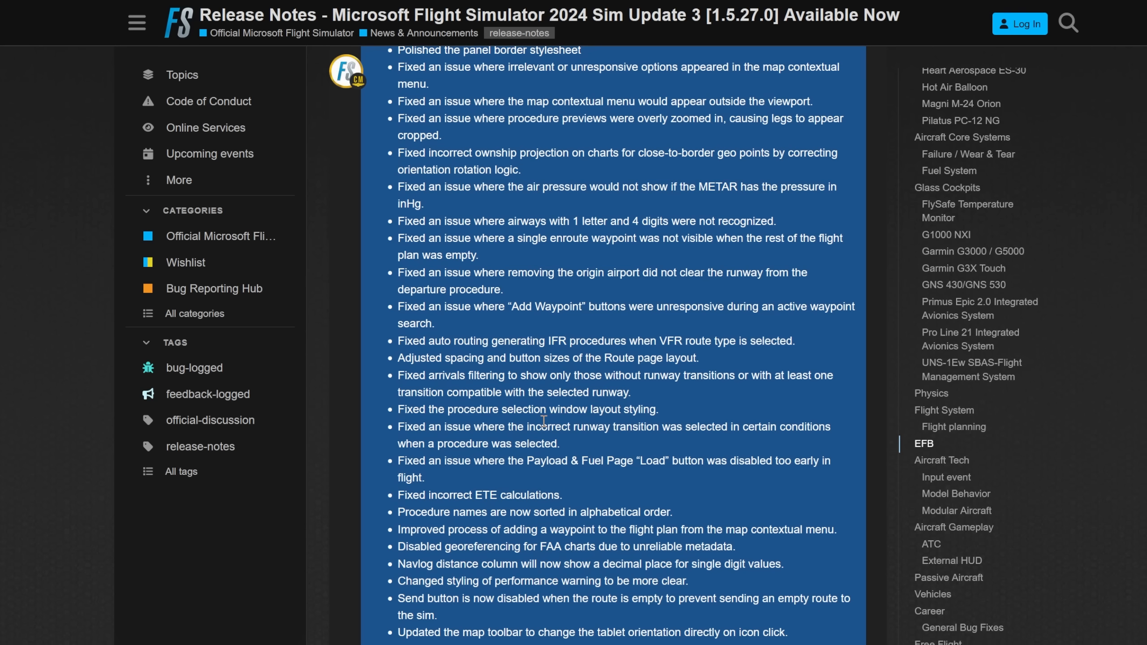
scroll(543, 421, down, 2)
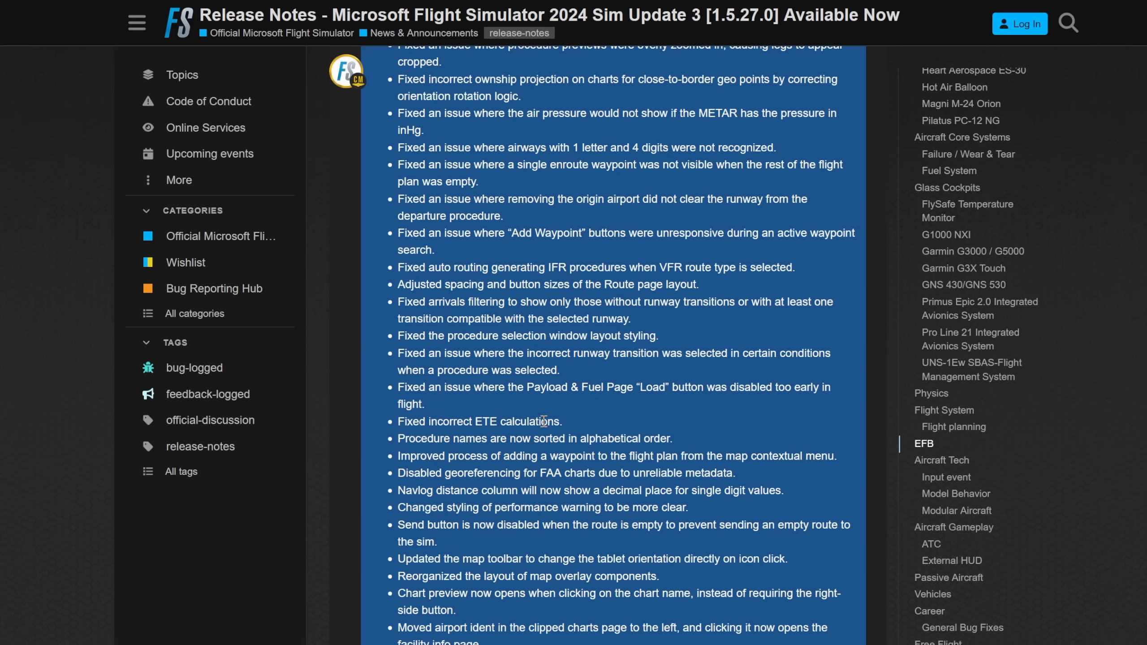
scroll(544, 422, down, 6)
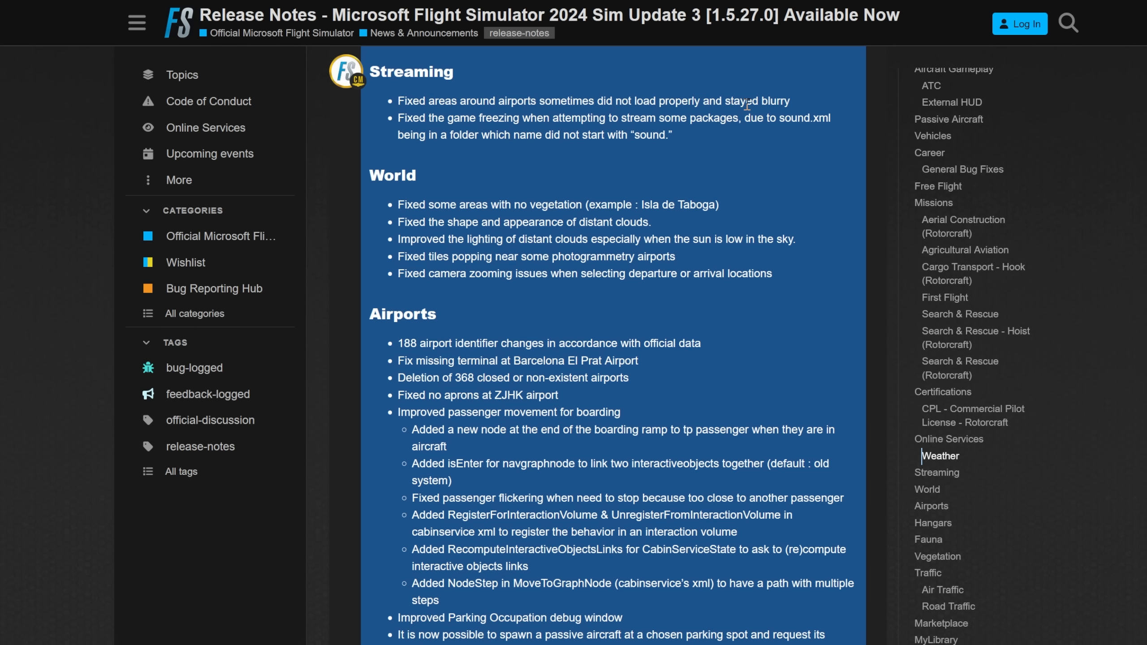
Read the Streaming, World and Airports fixes, and return to the beginning of the Sim Update 3 release notes
scroll(696, 330, down, 5)
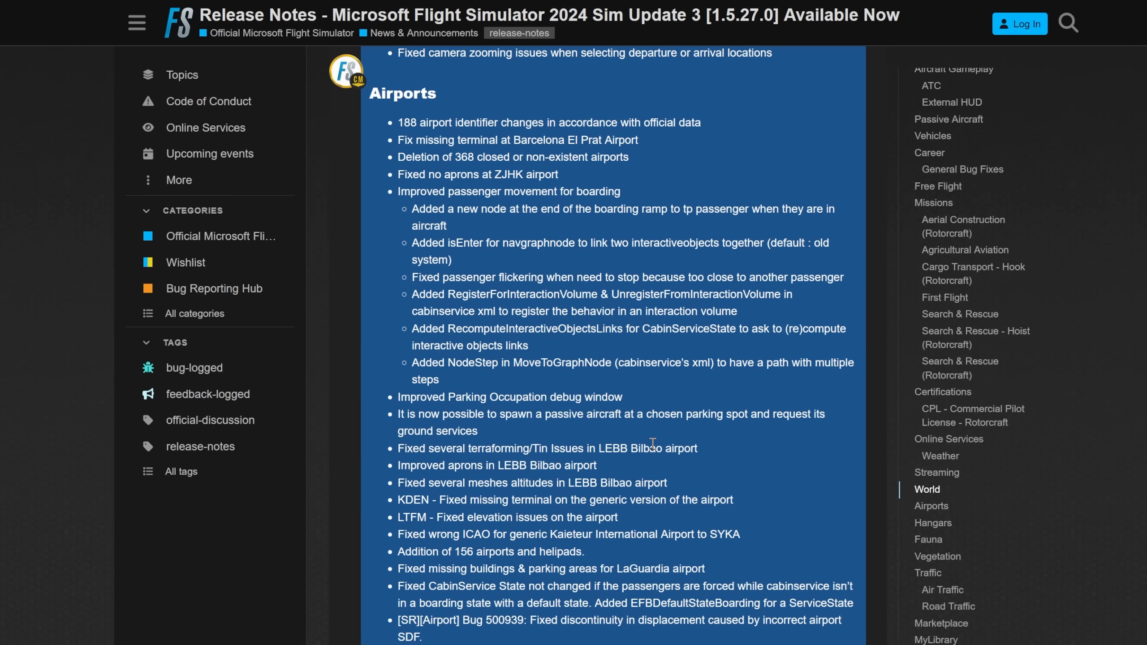
scroll(653, 444, down, 15)
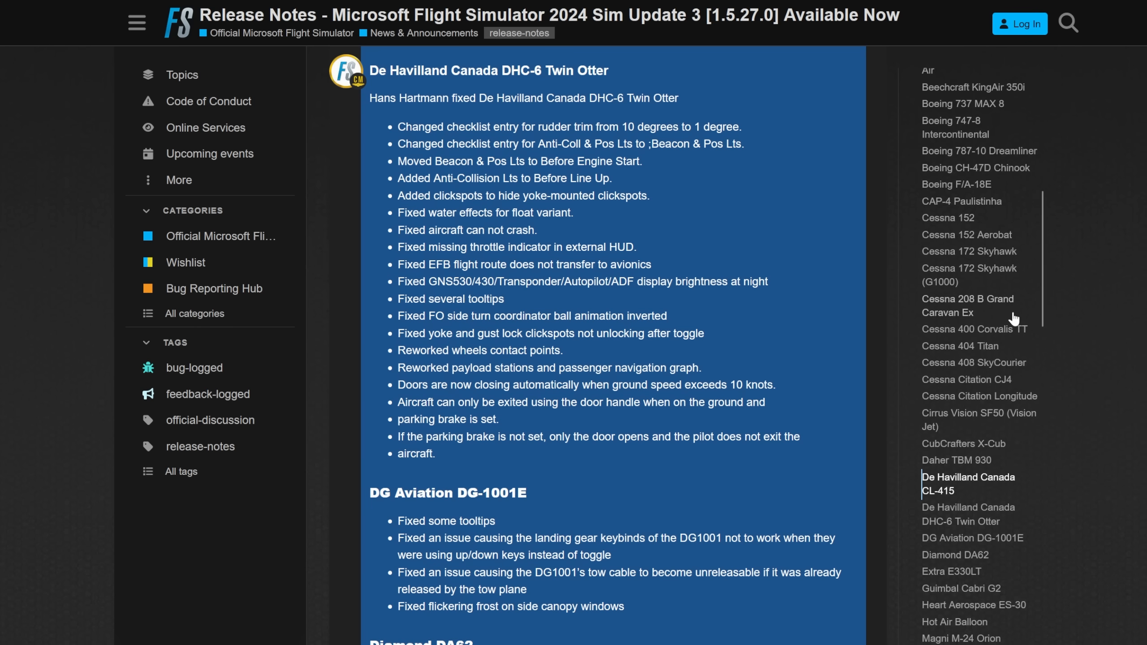
scroll(967, 289, up, 8)
click(970, 95)
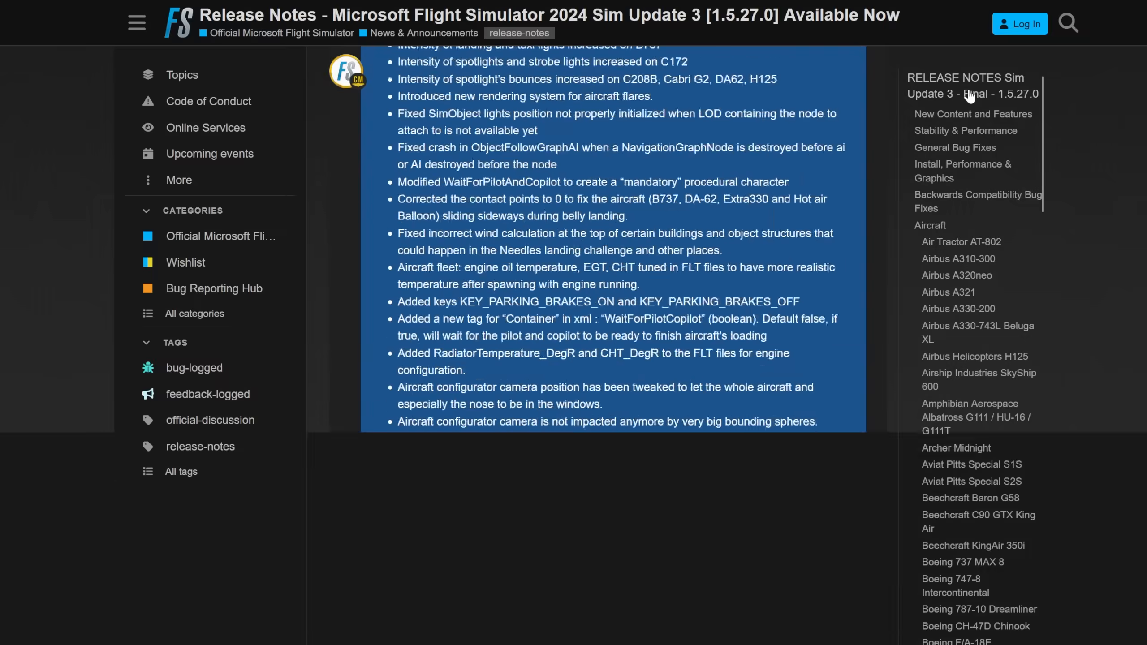